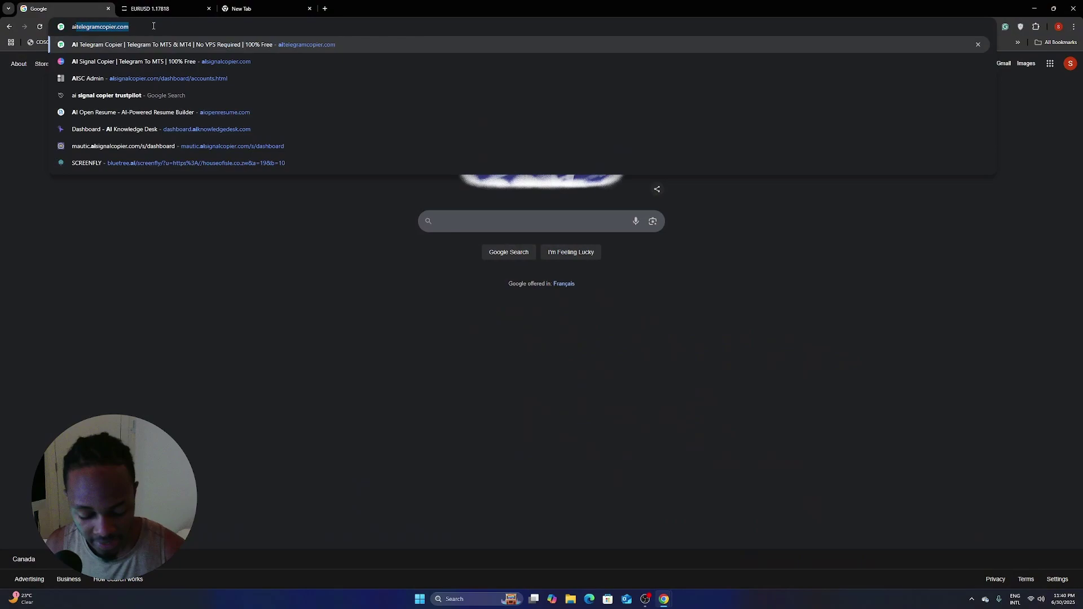
- Open aitelegramcopier.com and sign in to the existing account with the saved credentials
key(Return)
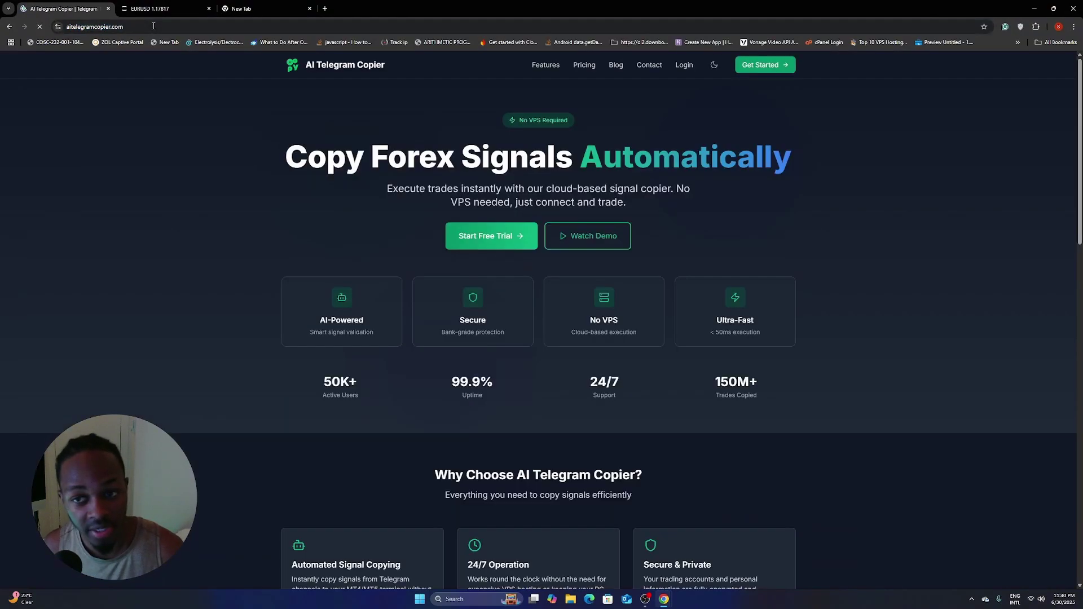
click(769, 66)
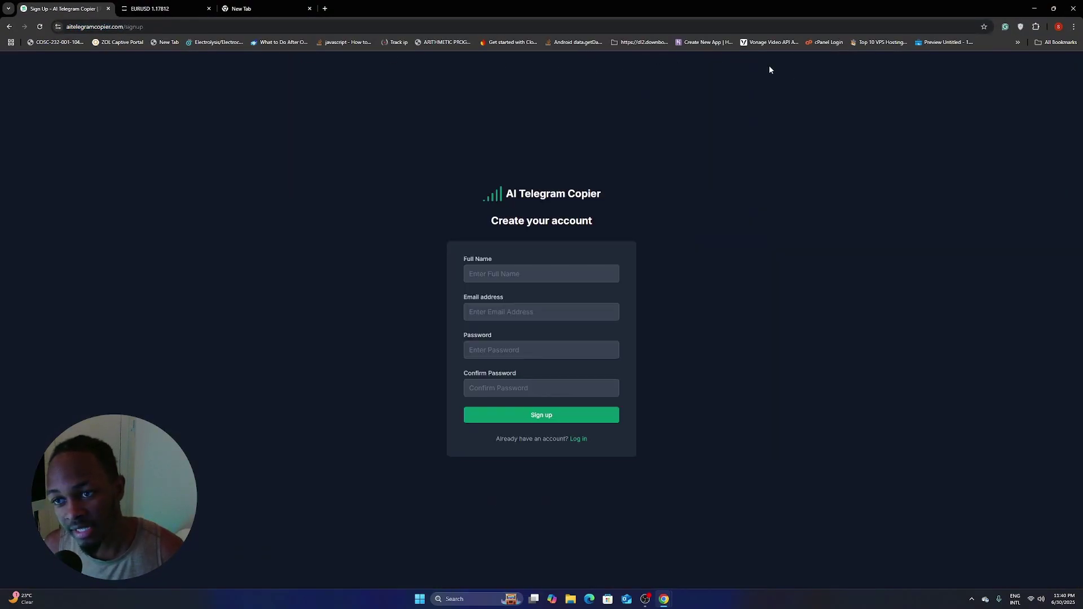
click(579, 440)
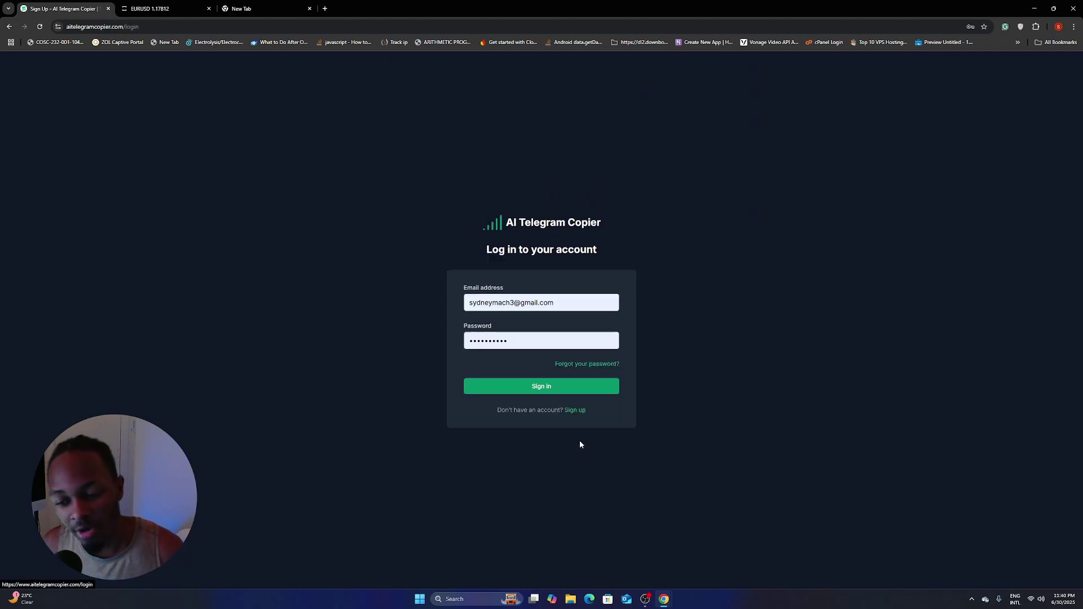
click(536, 390)
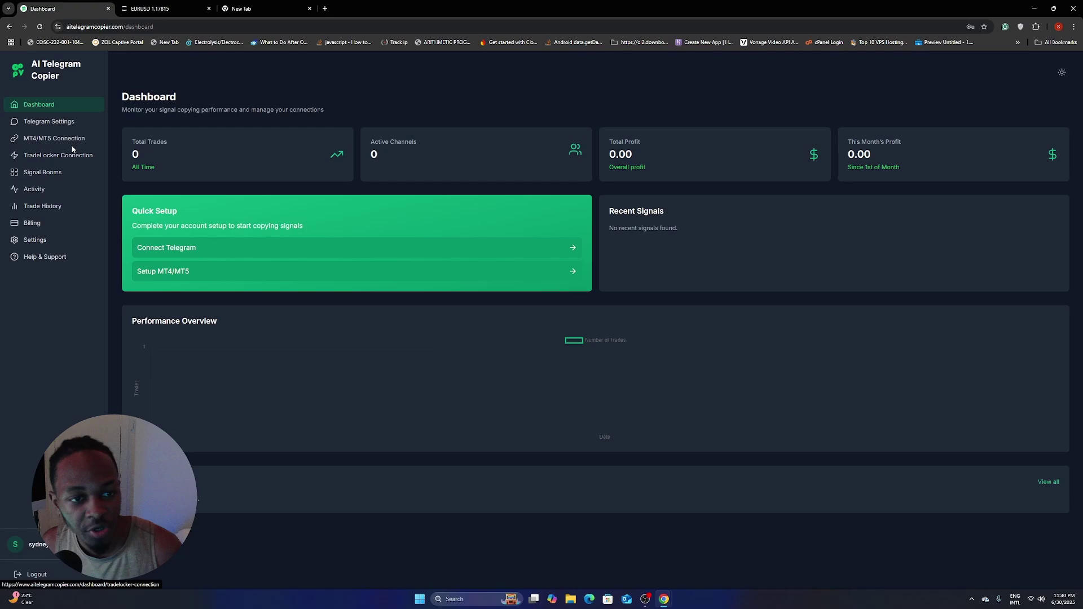
- Check the connected Telegram account, and delete the existing TradeLocker account connections
click(59, 125)
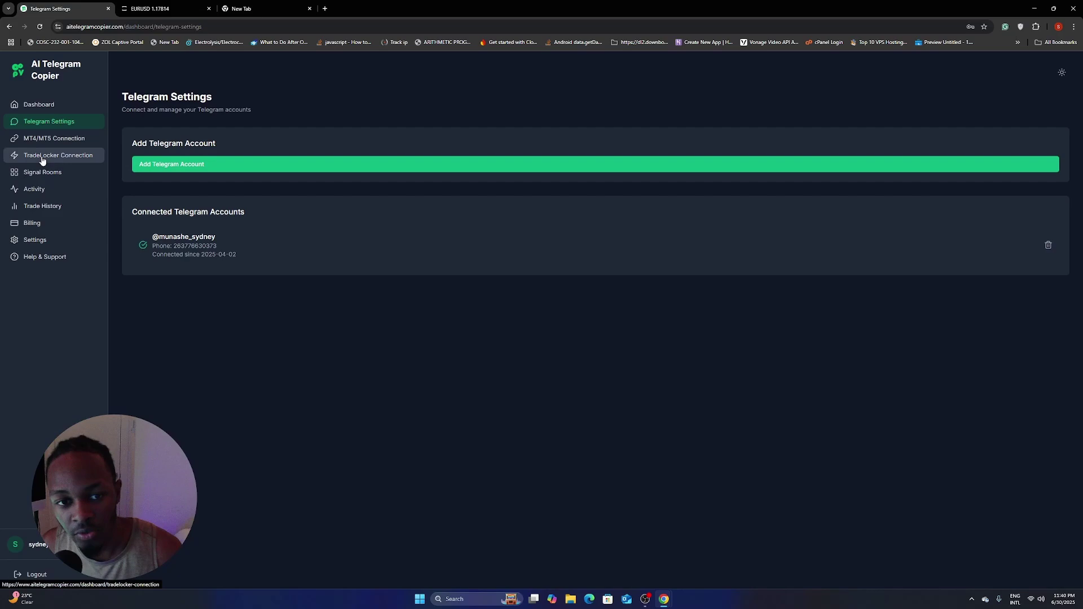
click(63, 161)
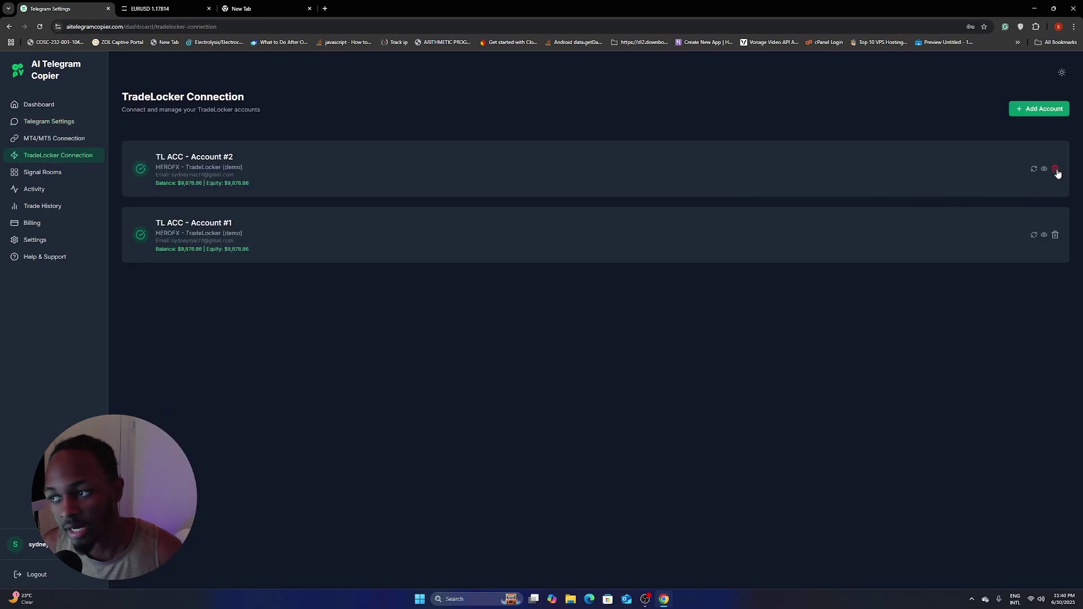
click(1056, 171)
click(583, 80)
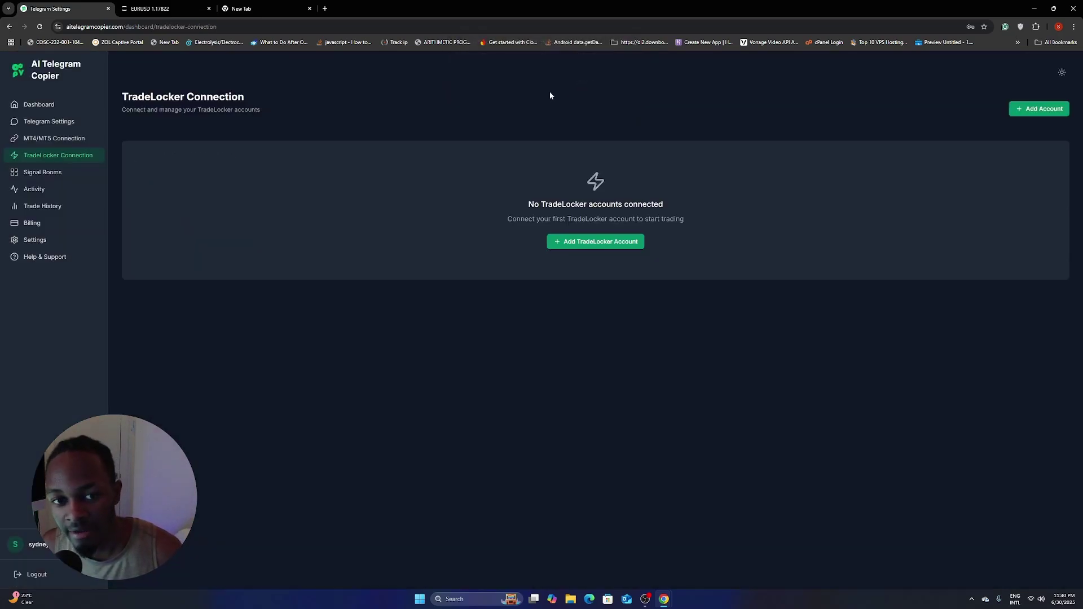
- Start a new TradeLocker connection with the account name TL ACC, and fill in the account's email and password
click(588, 243)
click(504, 207)
triple_click(504, 207)
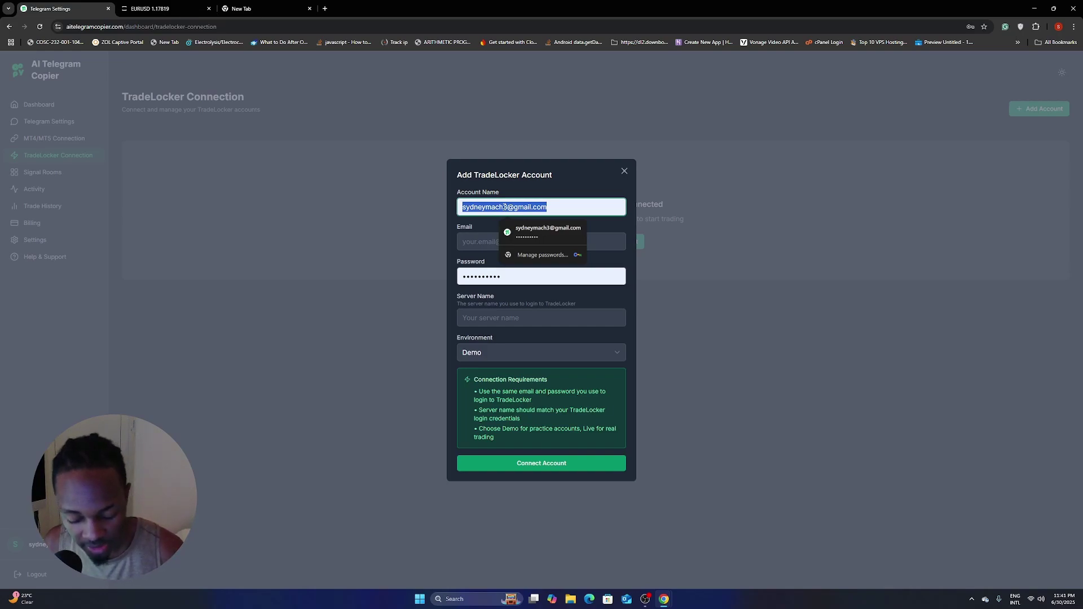
text(TL ACC)
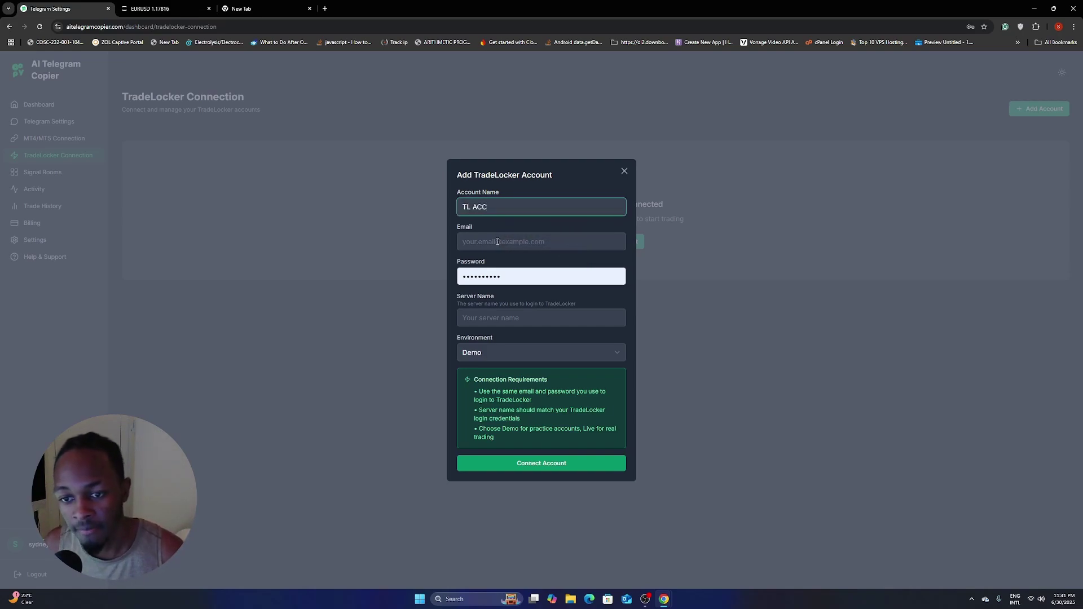
click(498, 241)
click(537, 259)
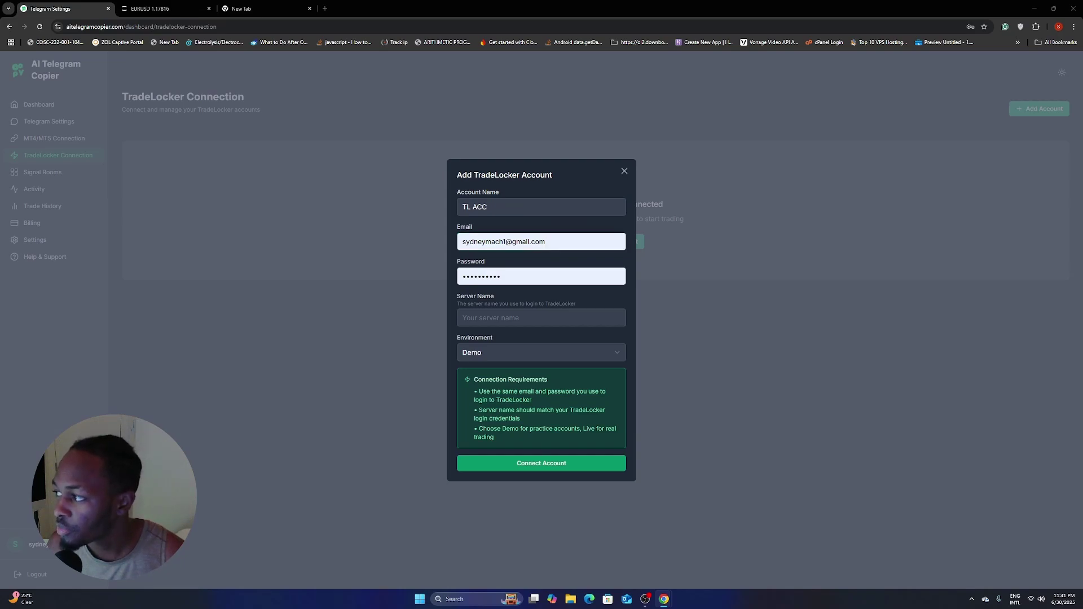
click(528, 276)
click(525, 298)
- Set the server name to HEROFX, keep the Demo environment, and connect the TradeLocker account without saving its password in the browser
click(485, 319)
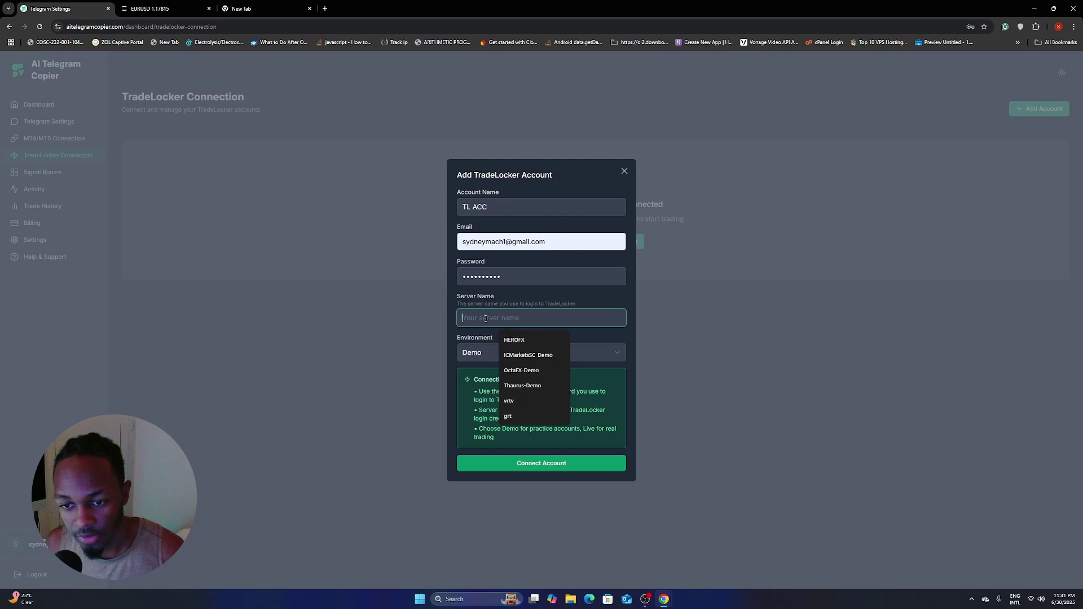
click(514, 340)
click(493, 354)
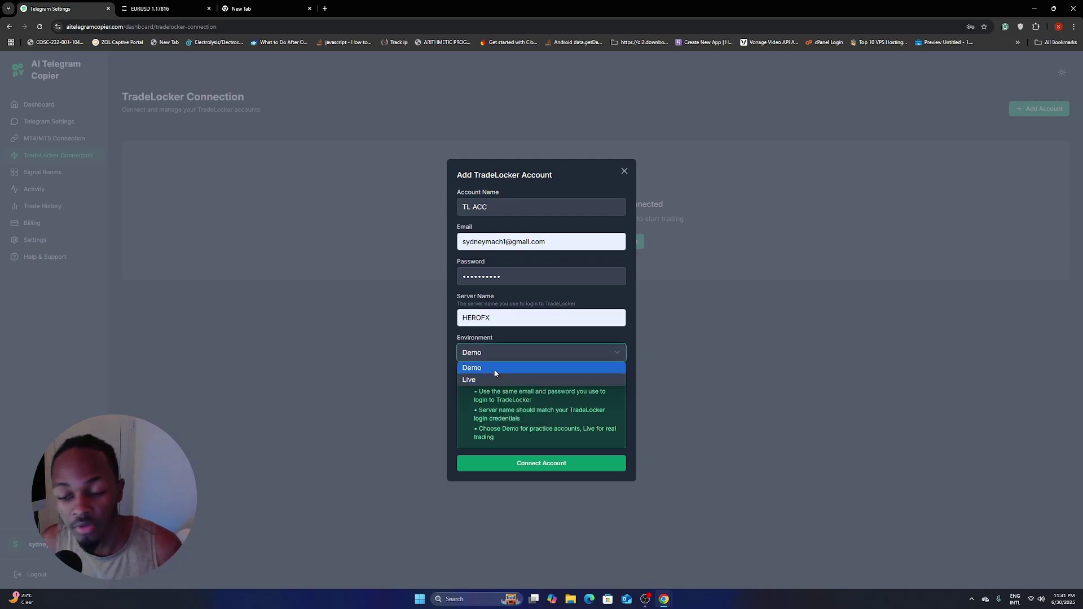
click(485, 353)
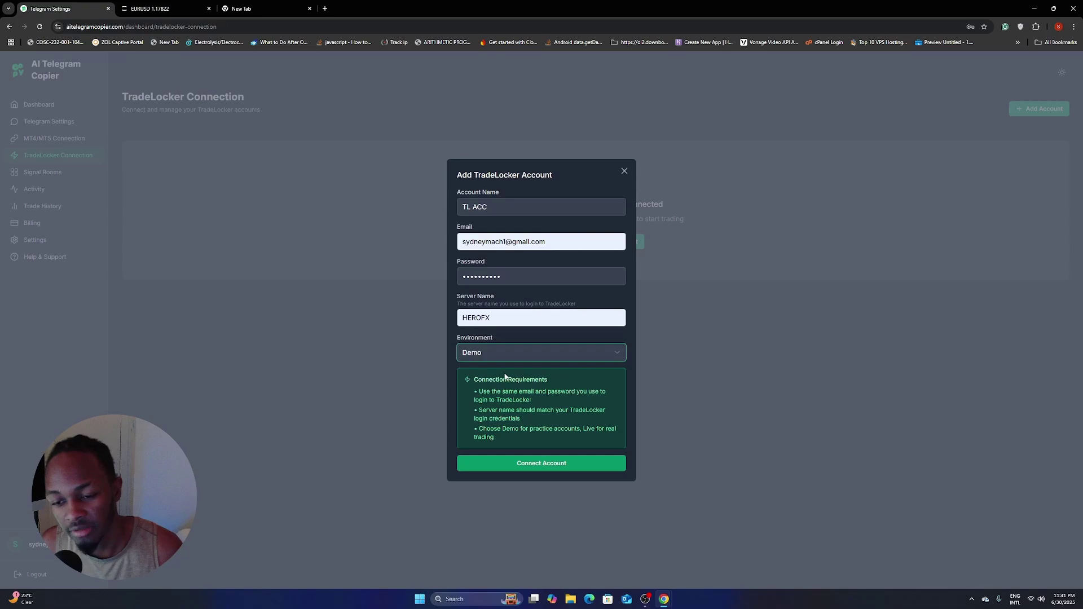
click(540, 463)
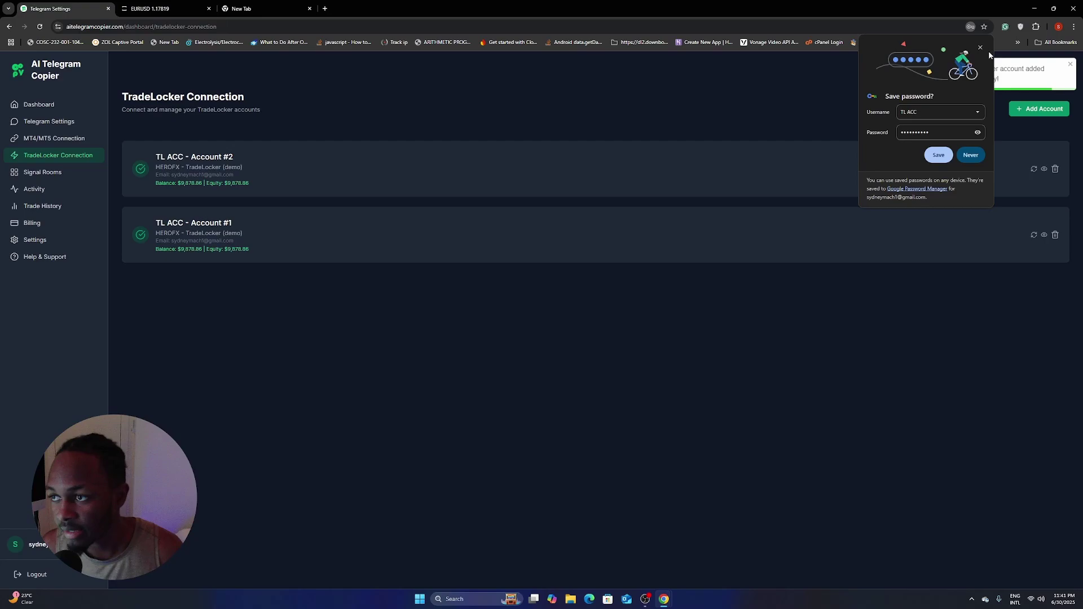
click(981, 48)
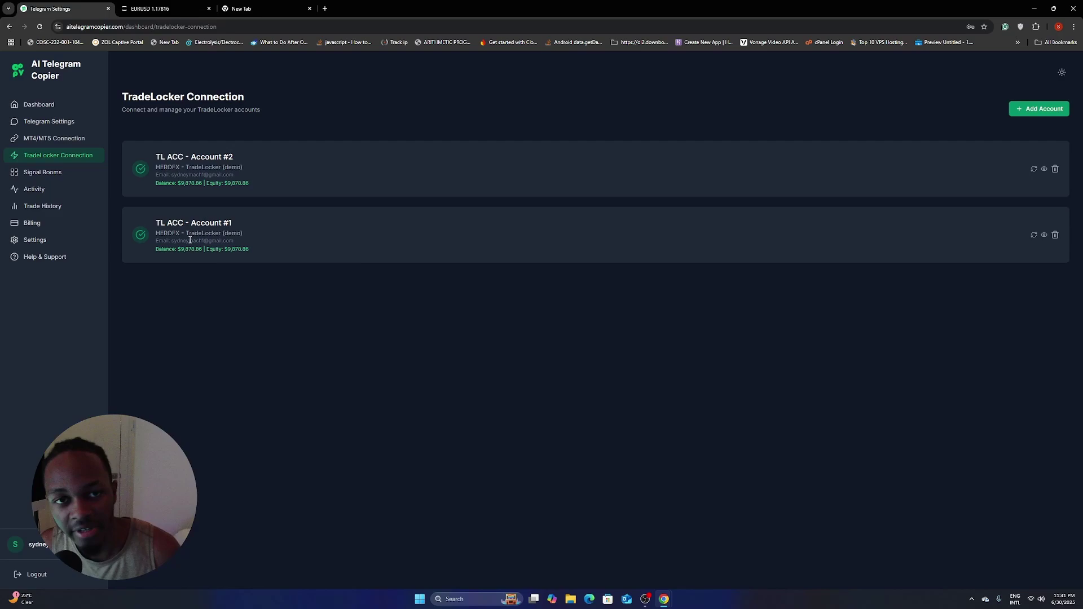
- Start a new signal room and name it TRADE LOCKER ROOM
click(48, 173)
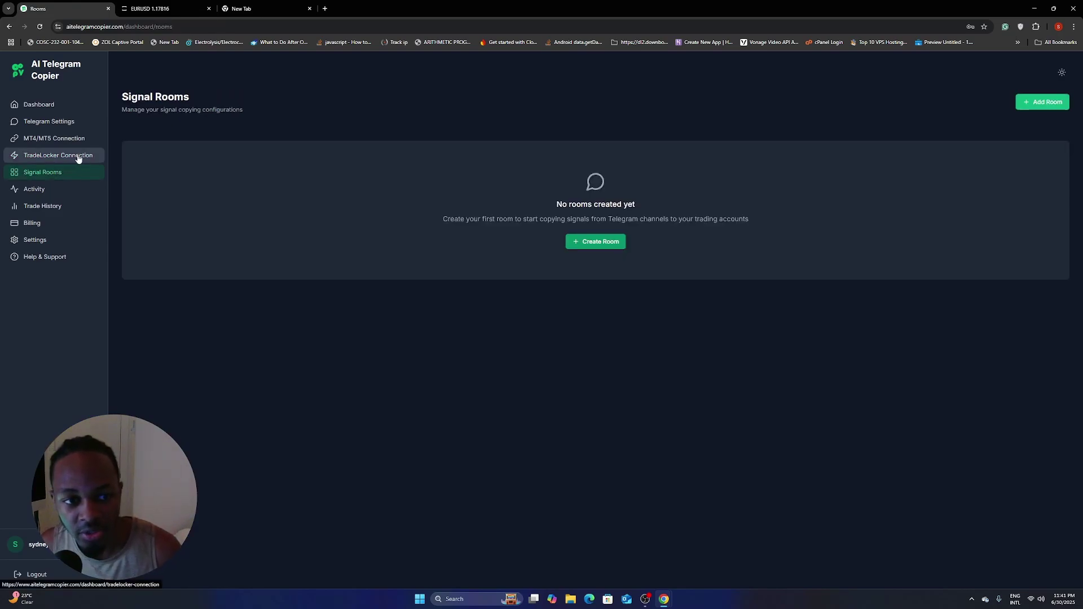
click(600, 242)
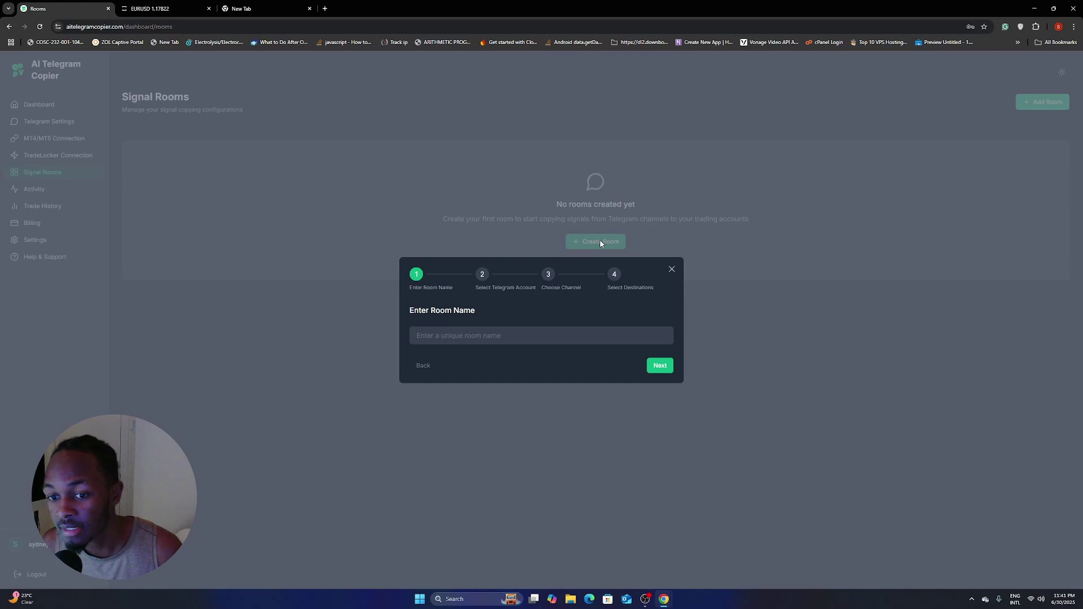
click(464, 336)
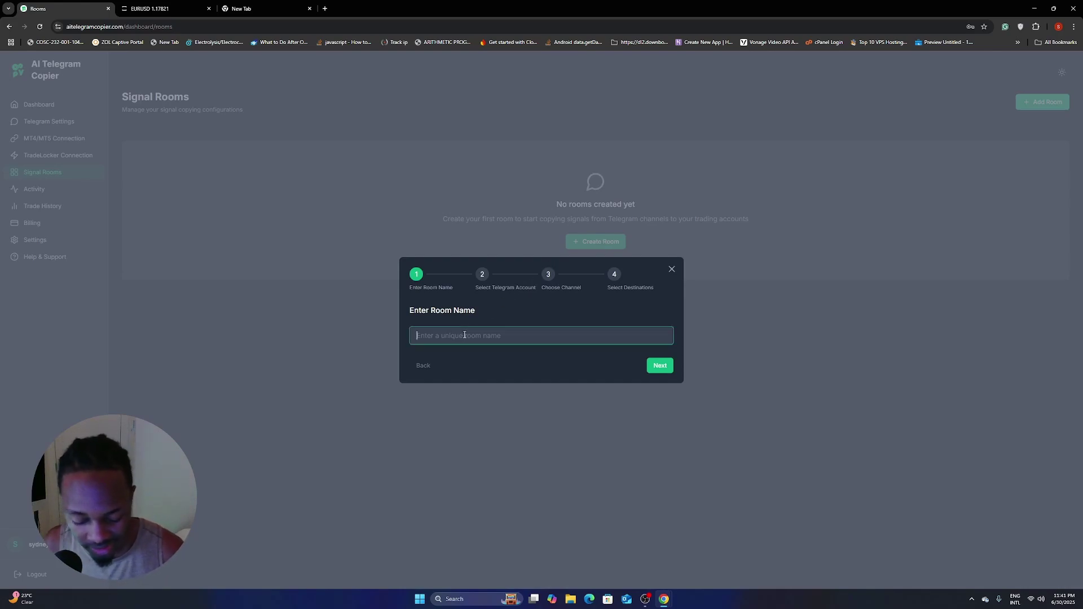
text(TRADE L)
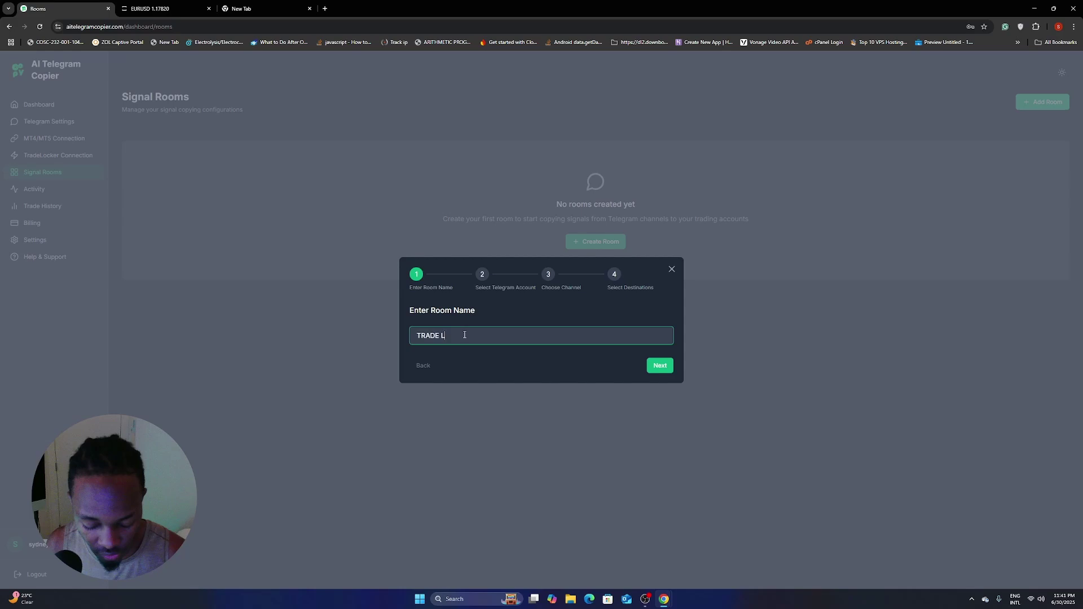
text(OCKER ROOM)
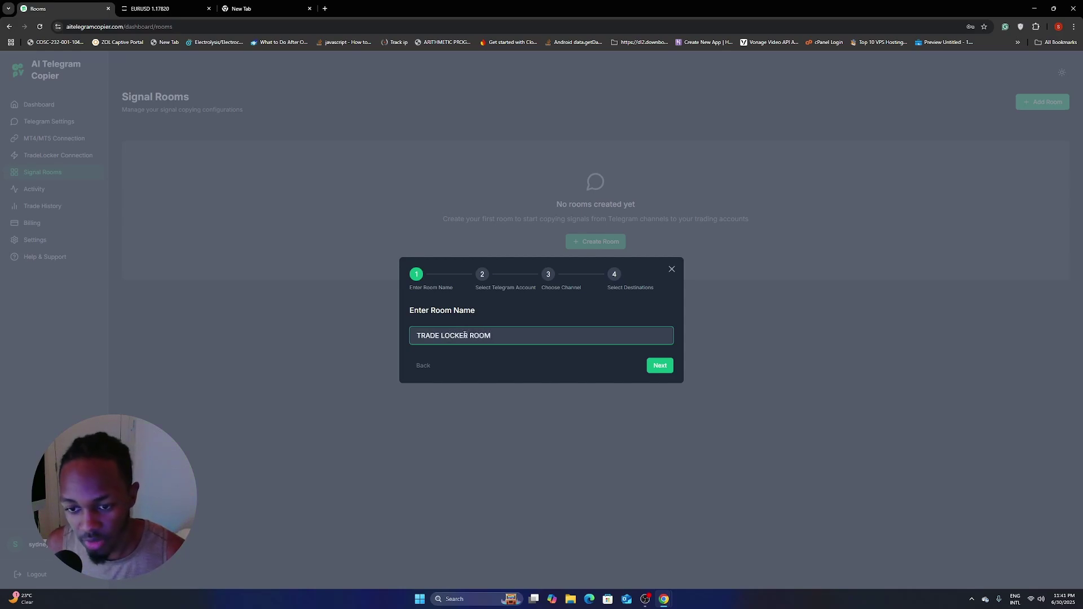
click(662, 364)
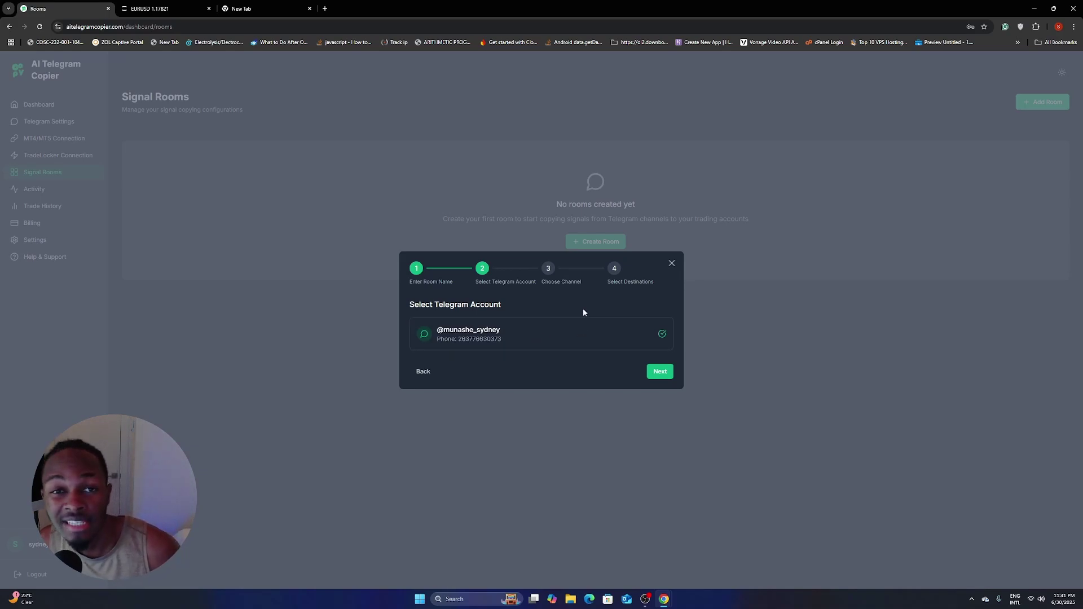
- Accept the connected Telegram account and the preselected signal channel as the room's source
click(660, 371)
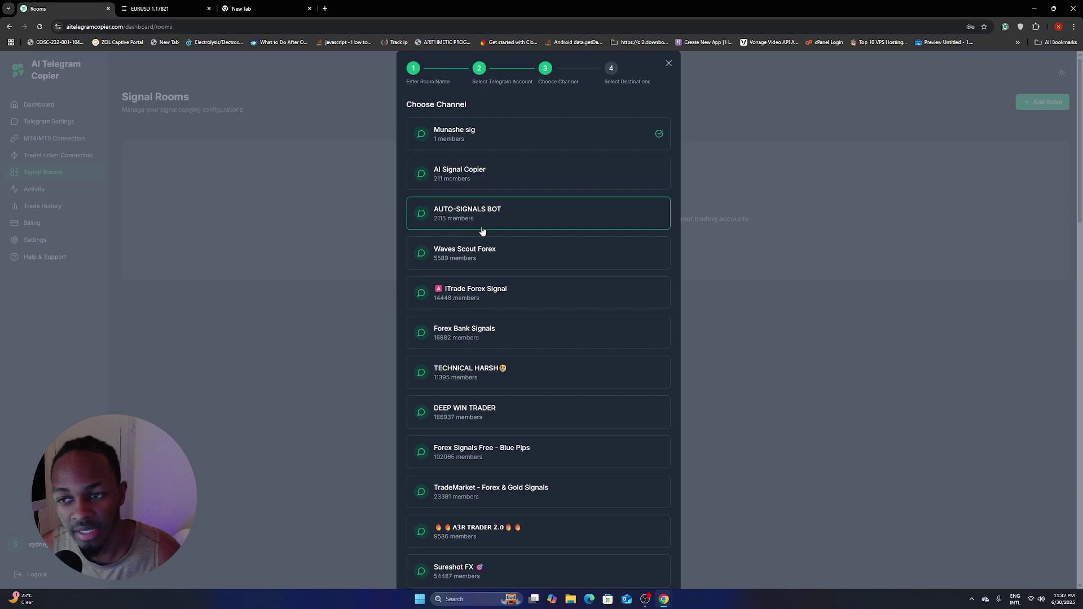
scroll(505, 247, down, 20)
scroll(562, 404, down, 3)
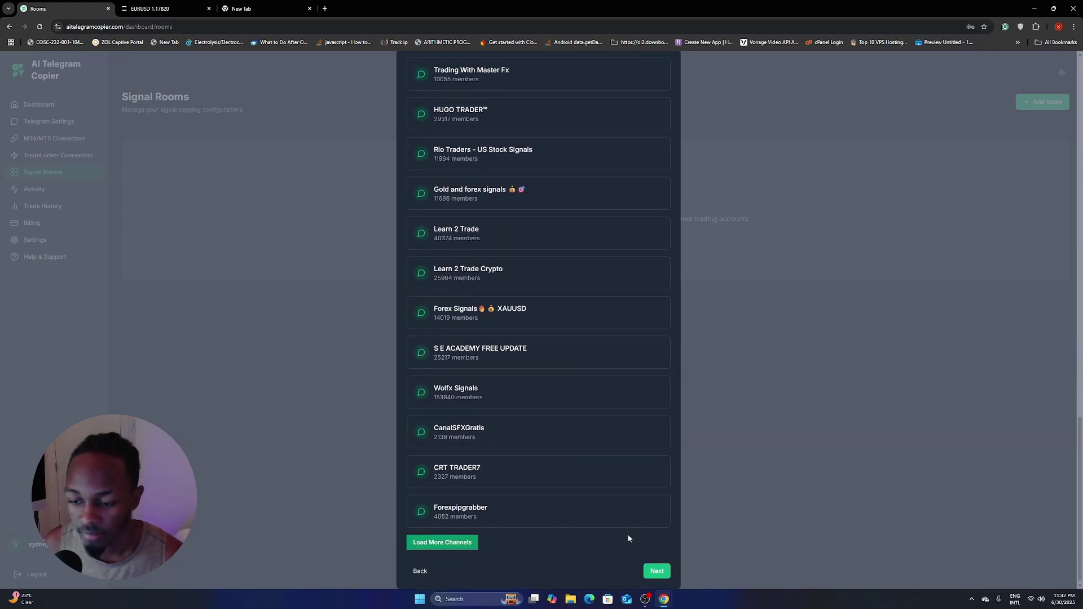
click(656, 571)
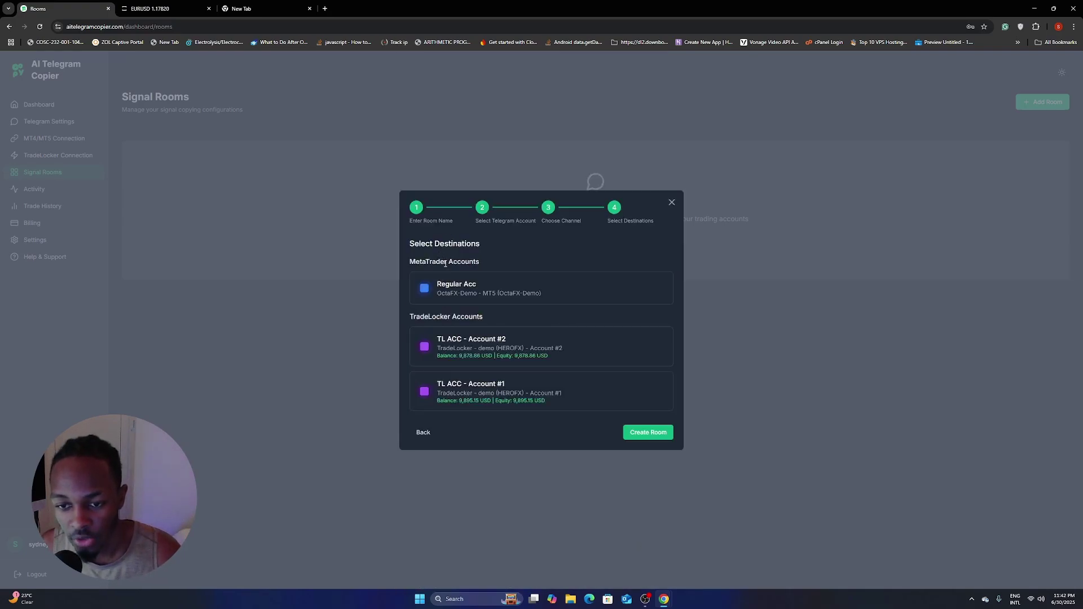
- Select only TL ACC - Account #1 as the copy destination and create the room
drag(410, 261, 478, 265)
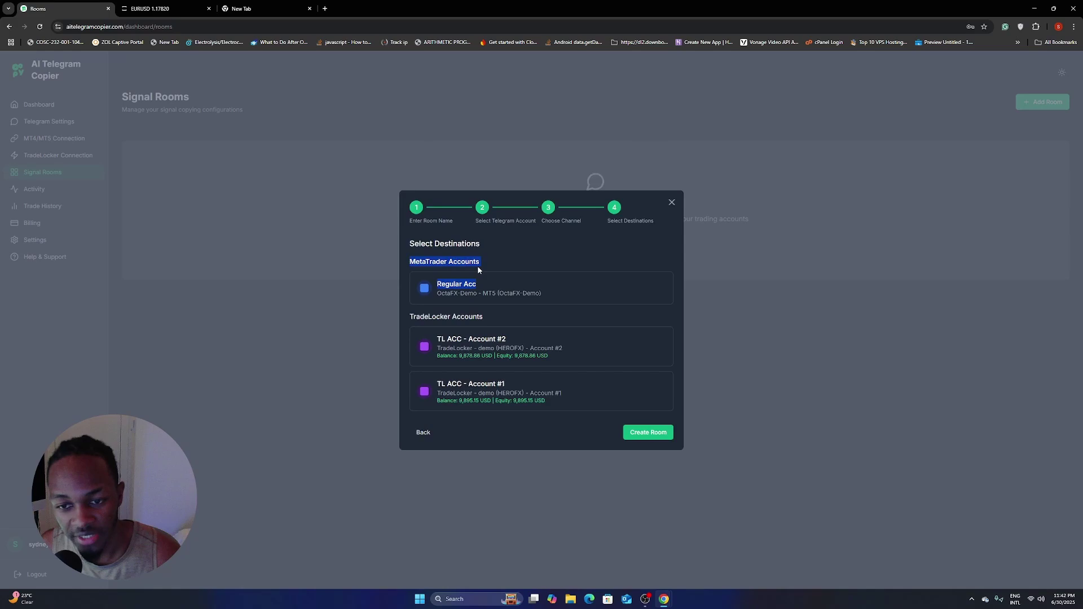
click(490, 282)
click(490, 289)
click(490, 291)
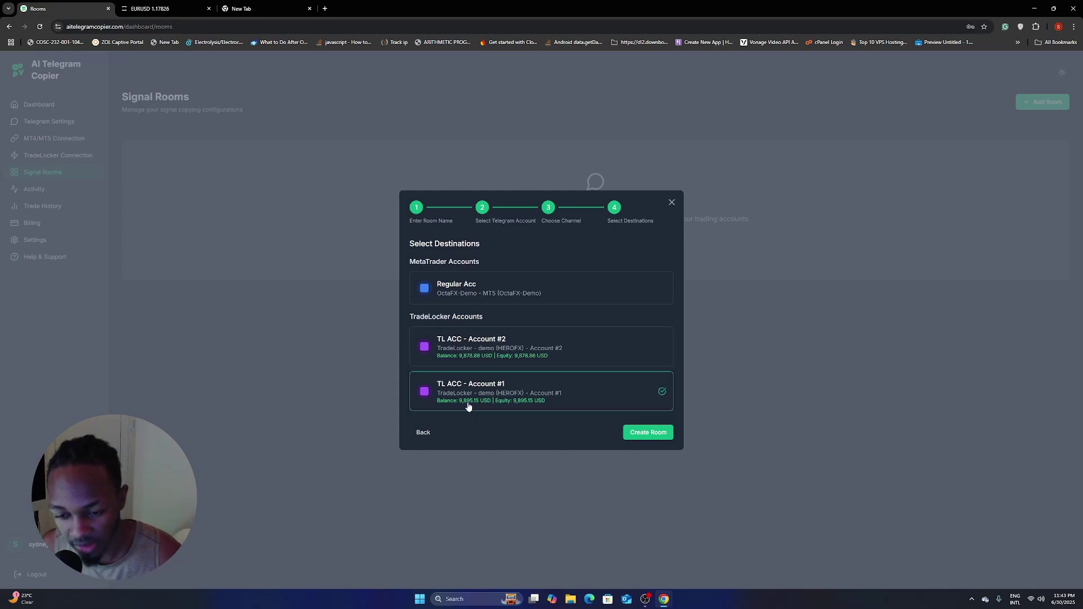
click(645, 434)
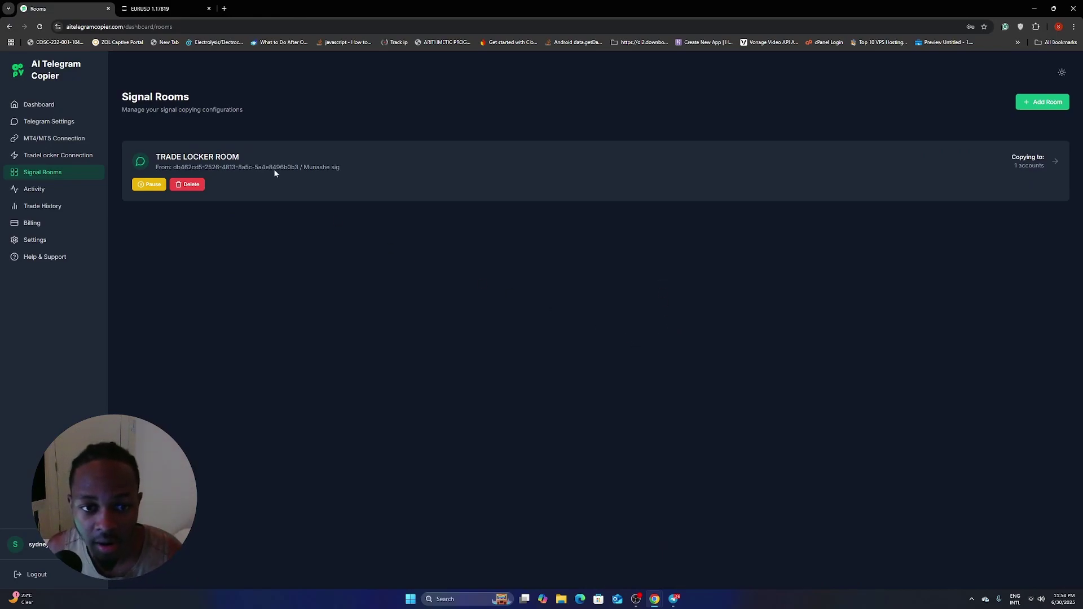
- Switch to Telegram's signal channel and place its window over the TradeLocker EURUSD chart
click(673, 599)
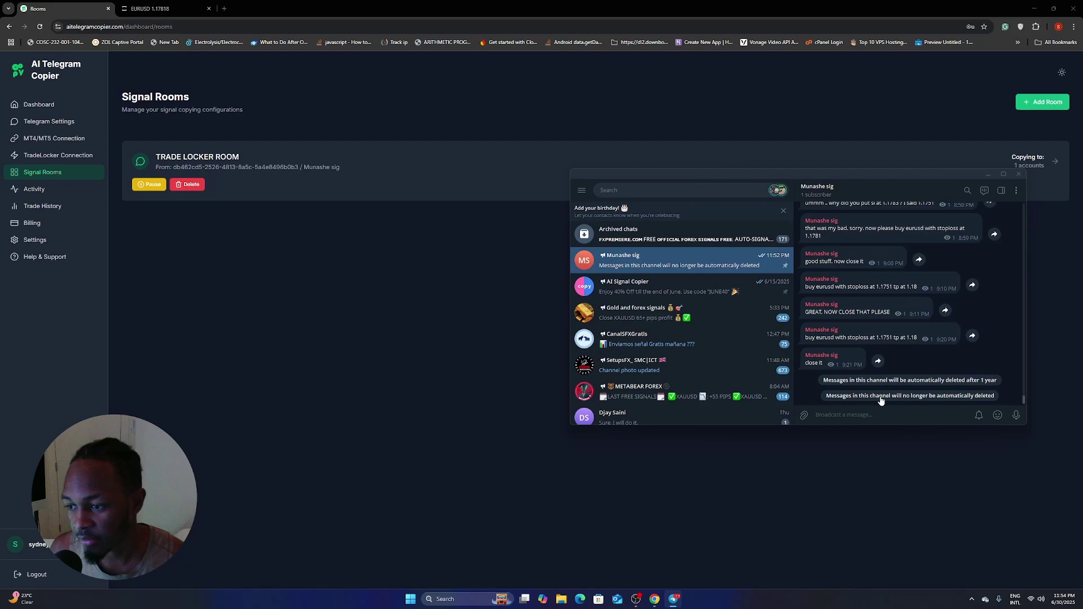
drag(841, 171, 802, 235)
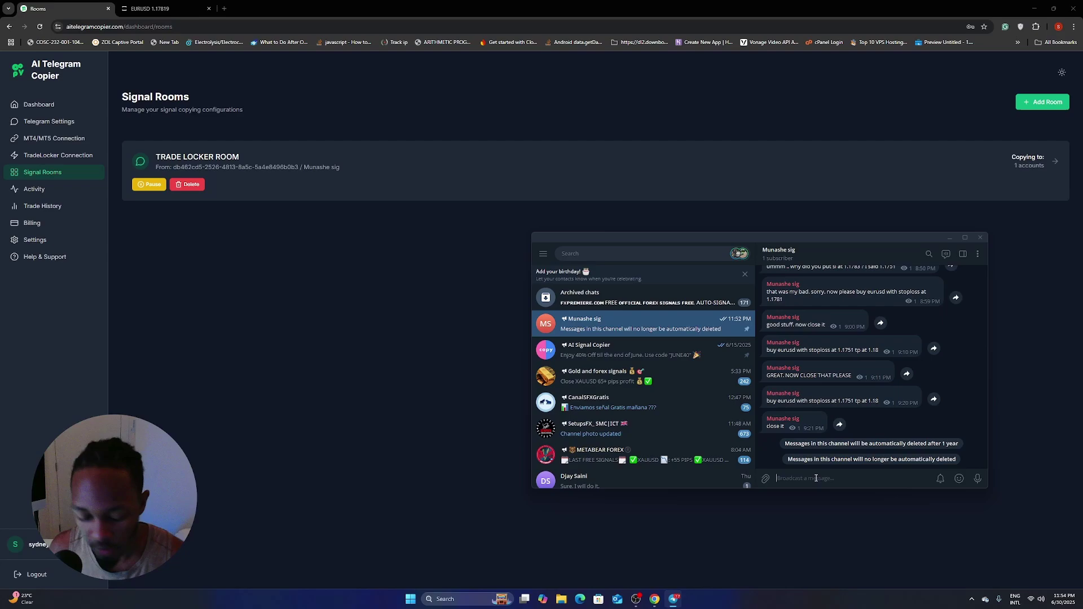
click(150, 9)
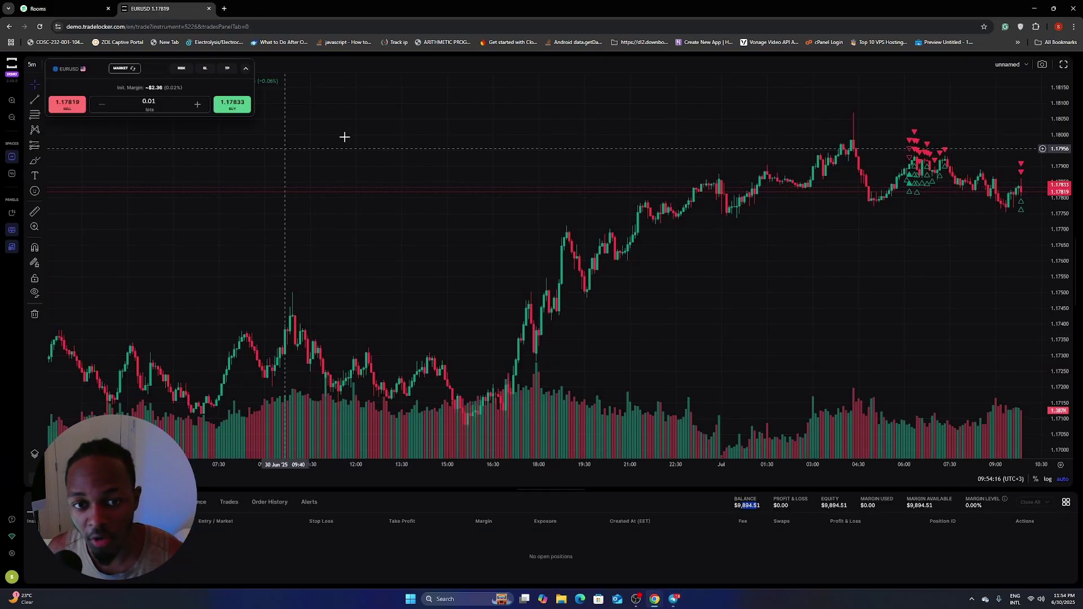
click(673, 599)
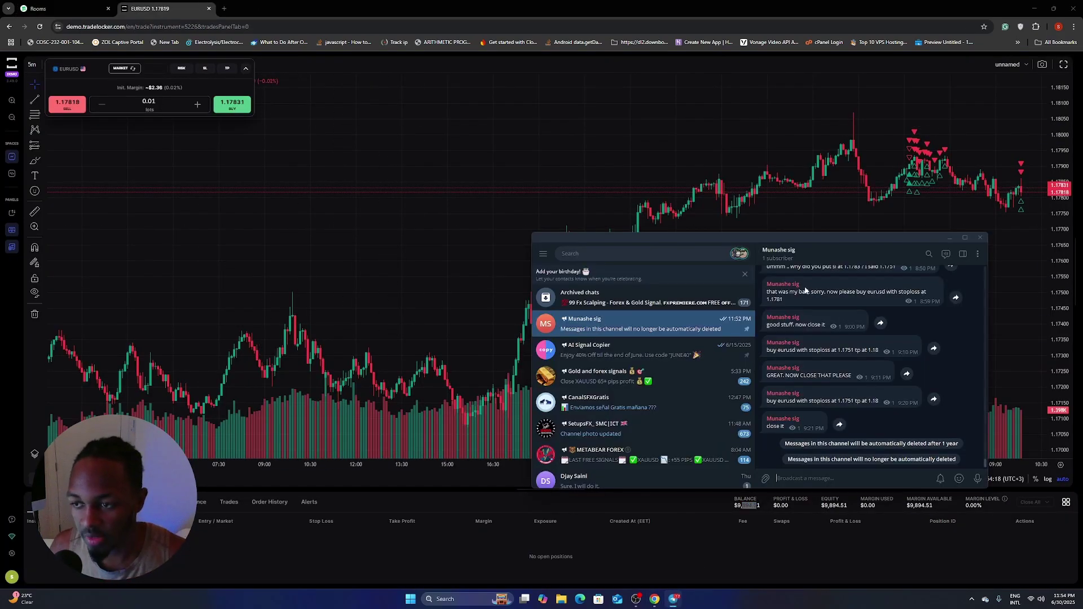
click(740, 551)
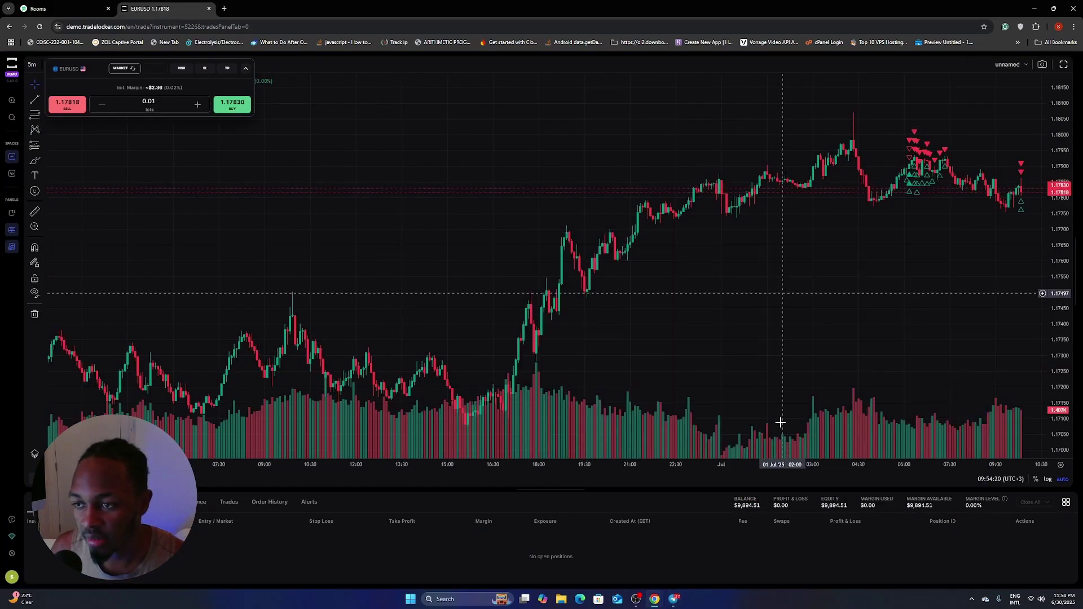
click(674, 598)
drag(813, 238, 861, 262)
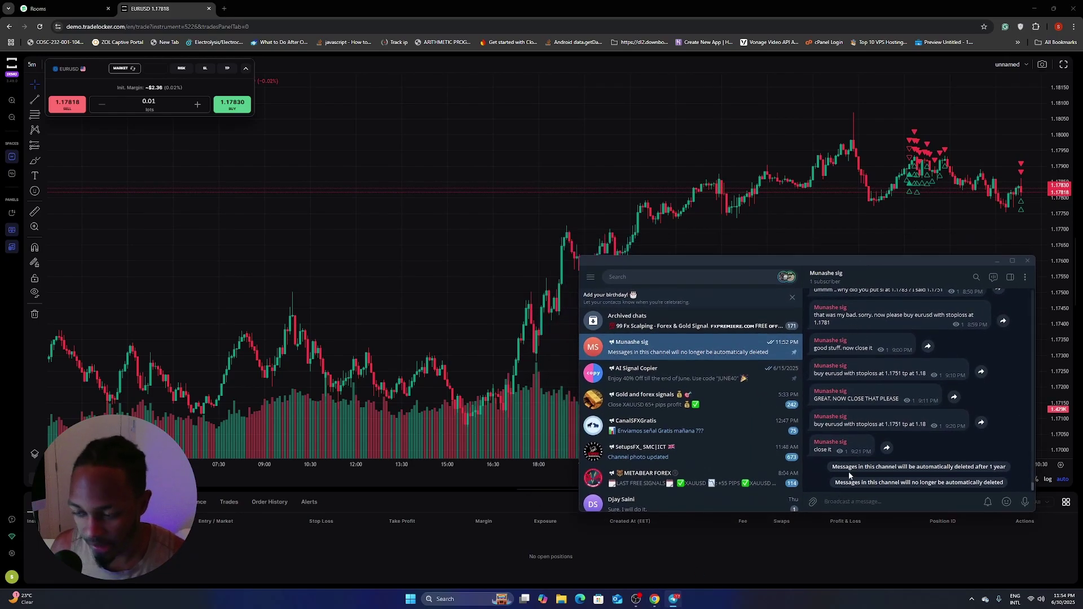
- Post the signal "buy eurusd sl at 1.1753 tp at 1.1790" in the Telegram signal channel
text(buy eurus)
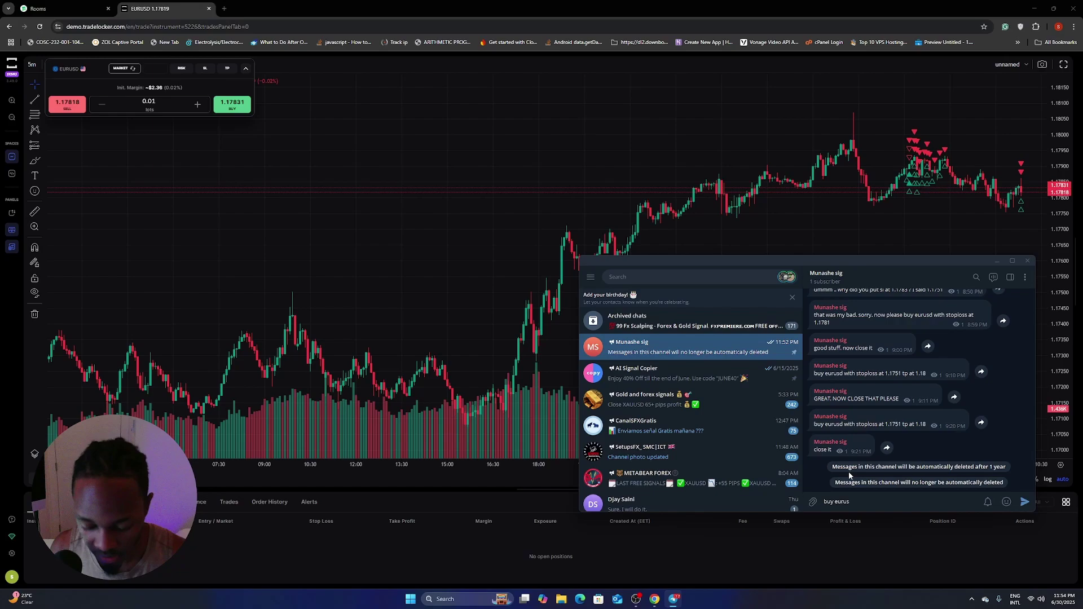
text(d)
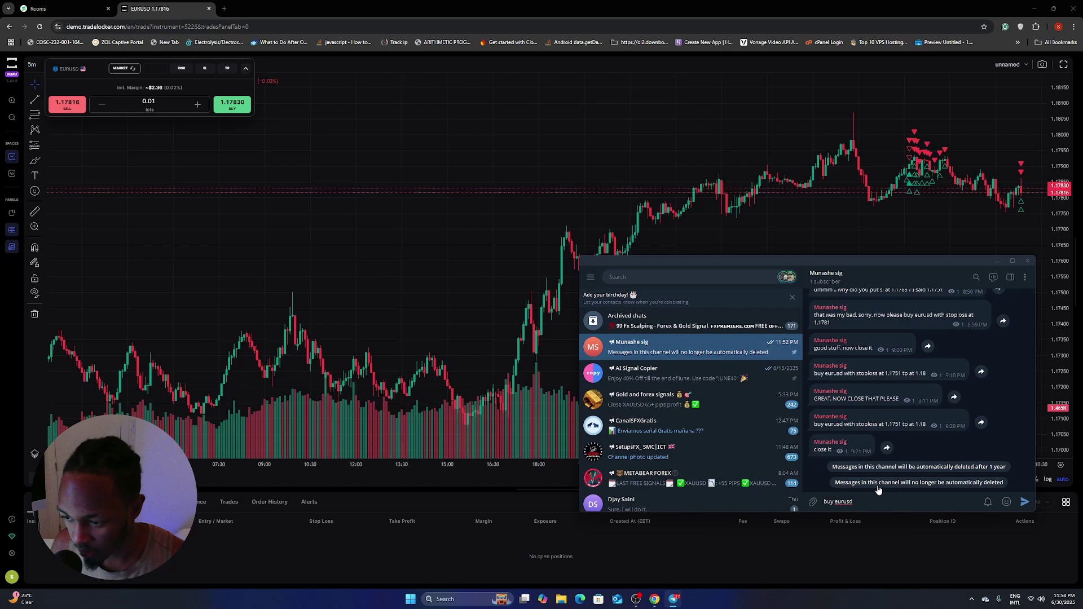
text(sl at 1.)
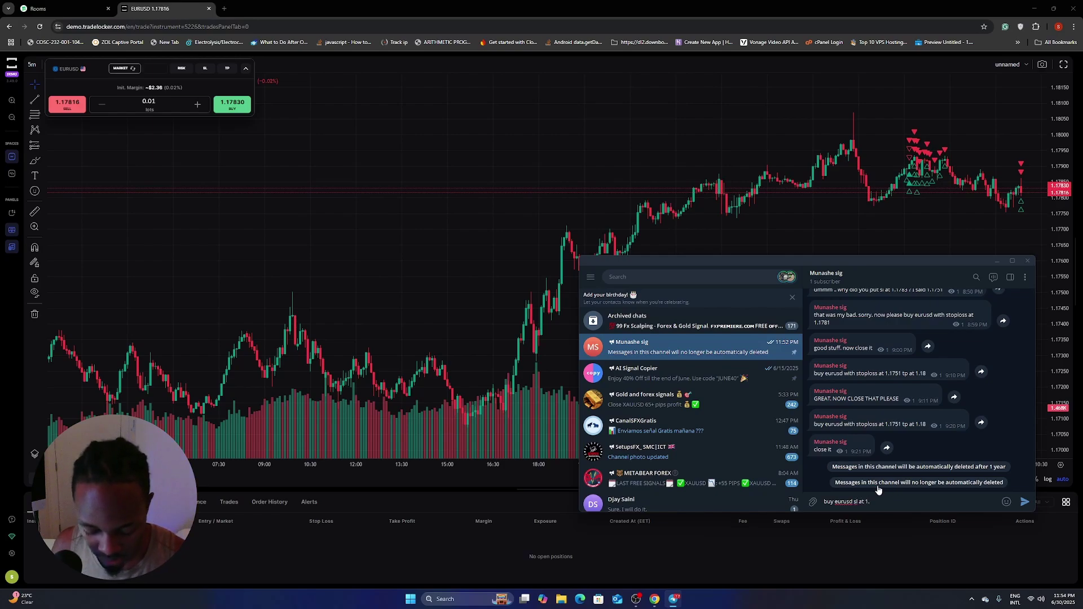
text(17)
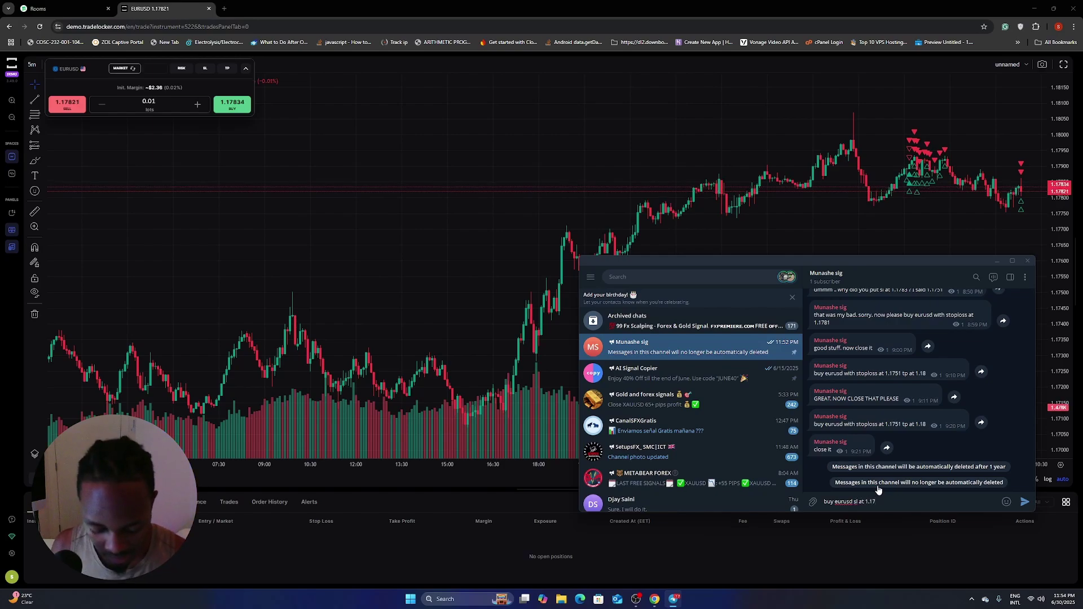
text(53 t)
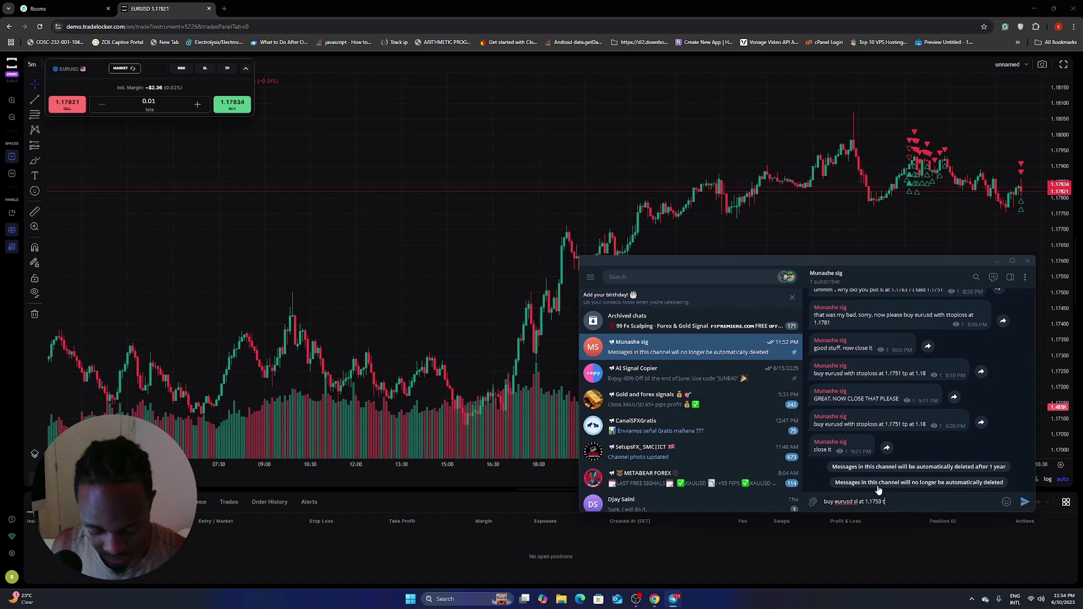
text(p at 1.)
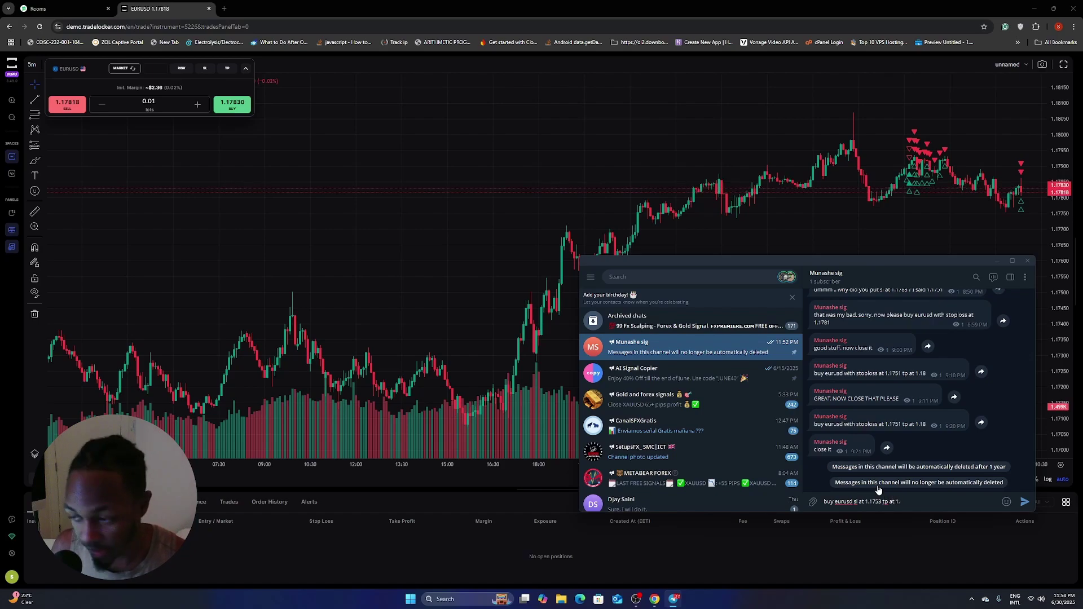
text(1790)
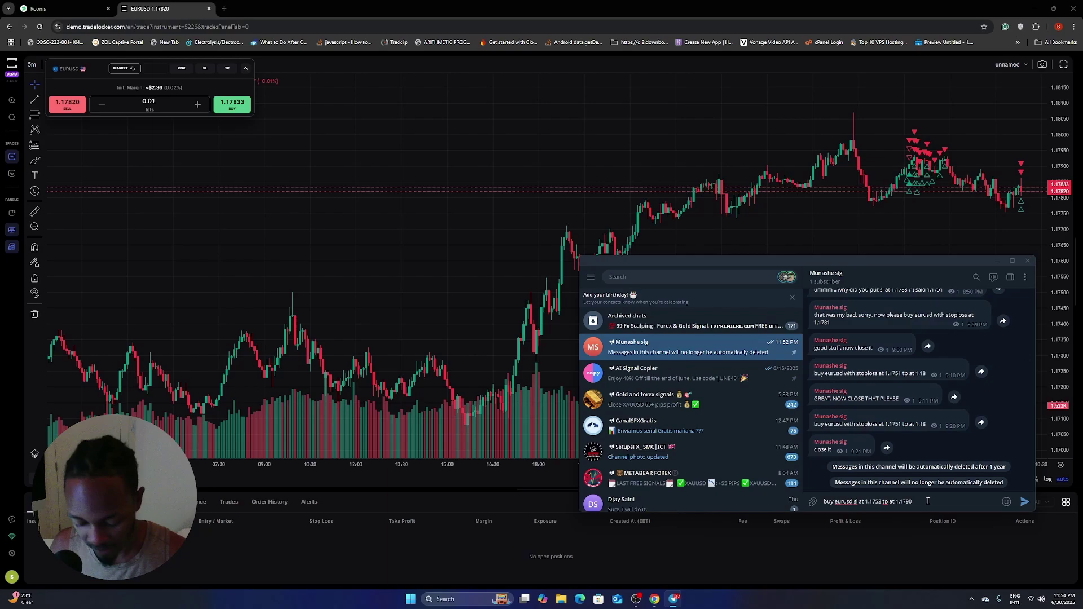
key(Return)
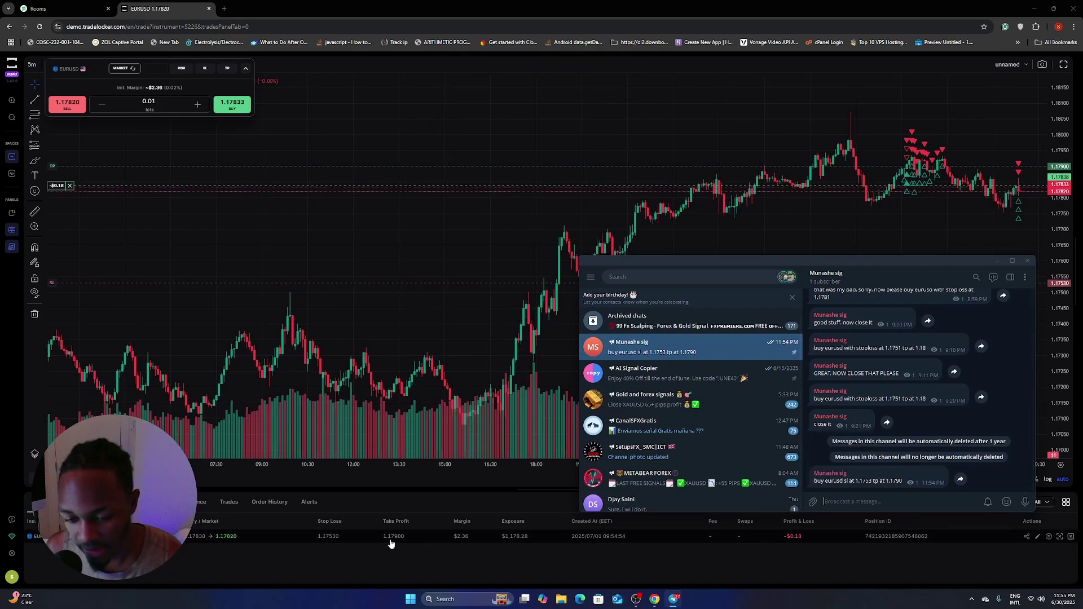
- Switch back to AI Telegram Copier and open the settings of TRADE LOCKER ROOM
click(509, 570)
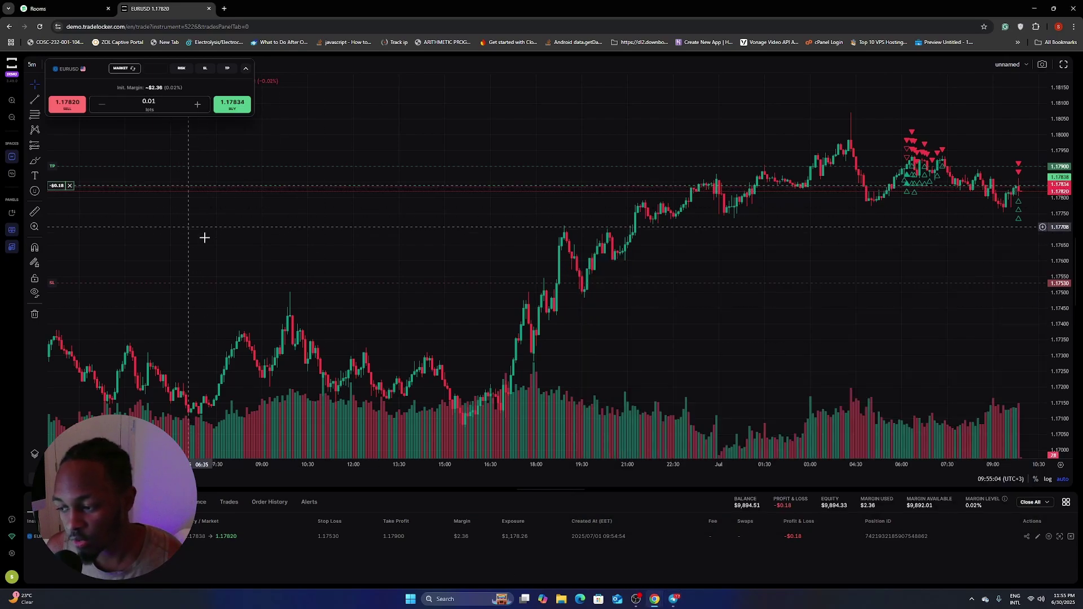
click(57, 8)
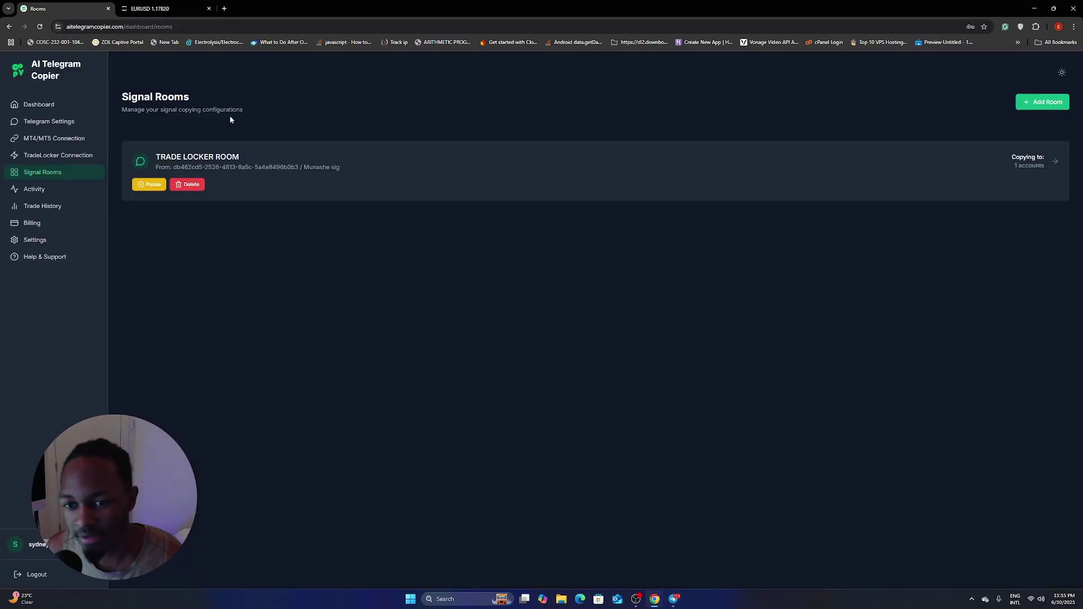
click(193, 160)
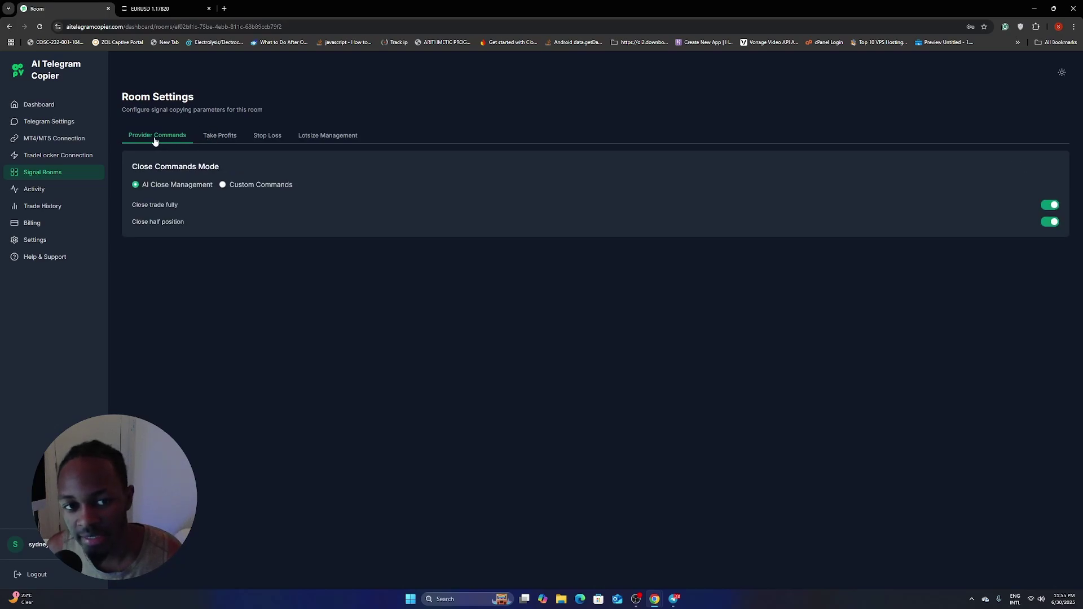
- Switch the room's take profits to Custom TPs and add a second take profit of 30 pips
click(220, 136)
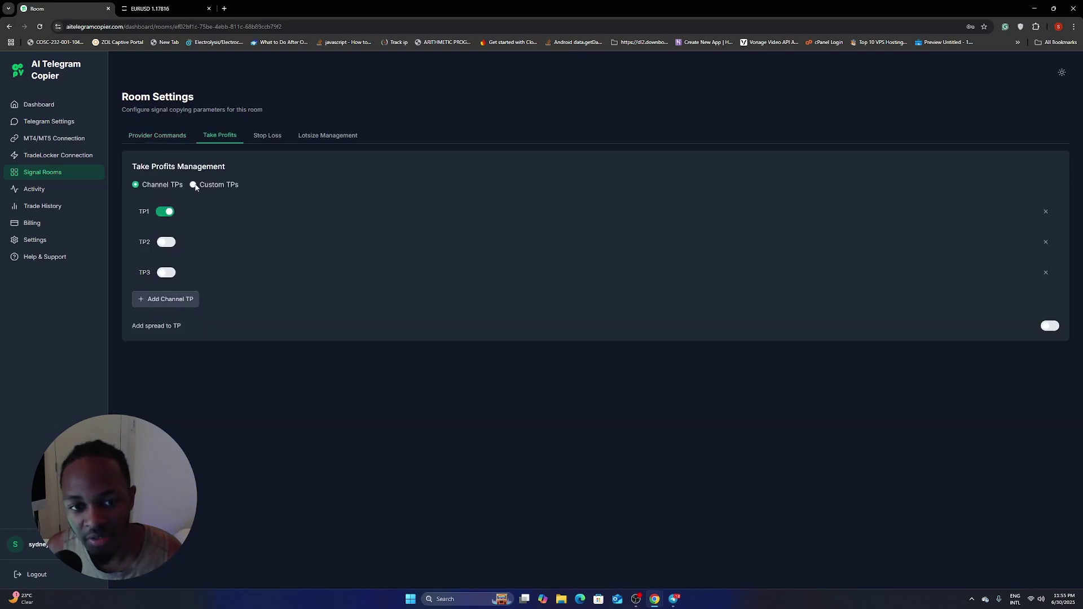
click(193, 185)
click(167, 208)
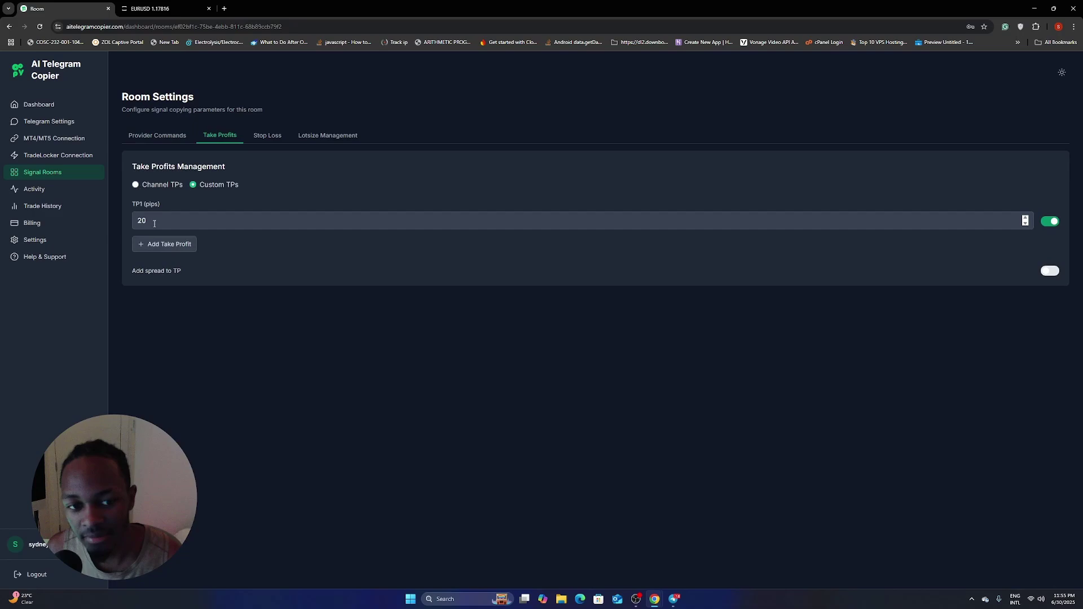
click(175, 223)
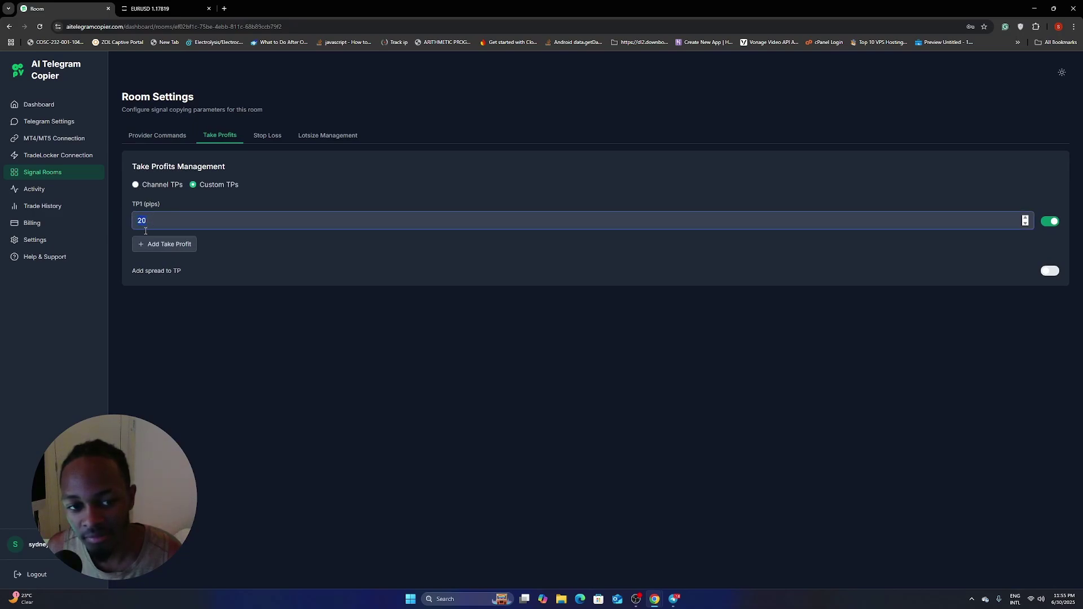
click(143, 244)
click(134, 256)
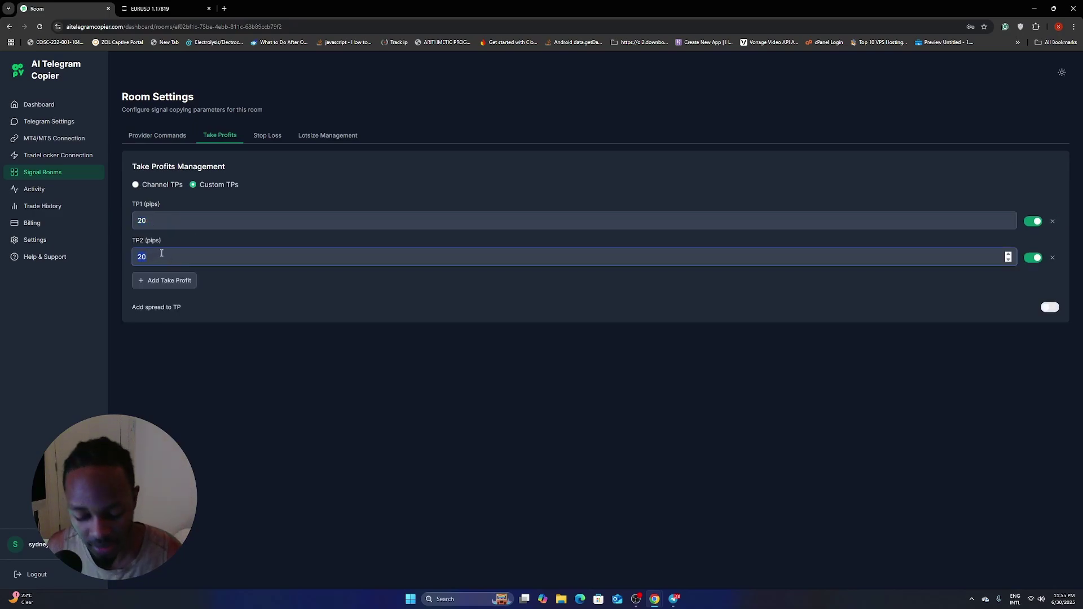
text(30)
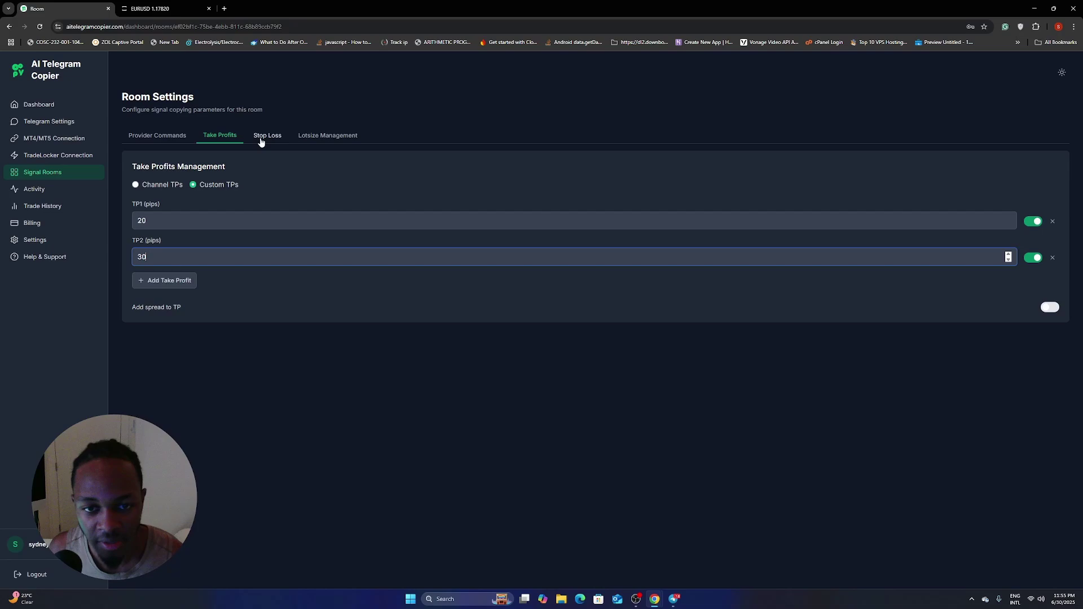
- Switch the room's stop loss management to Custom SL, with the distance of 20 pips selected
click(265, 138)
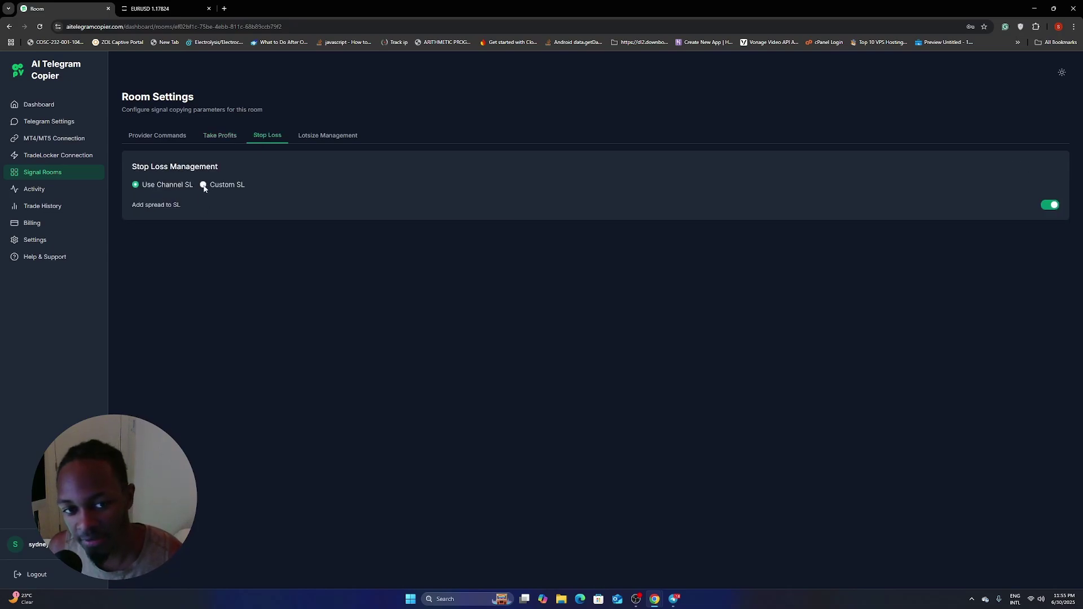
click(203, 185)
click(134, 205)
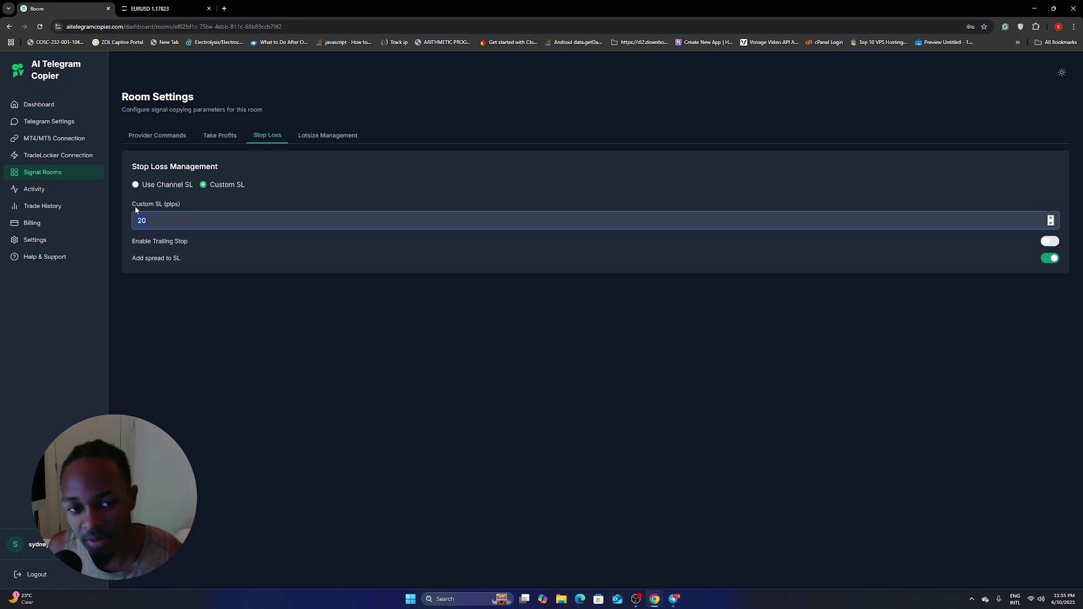
- Try the Risk Fixed Amount lot size mode and set the room's lot size mode to From Signal
click(310, 136)
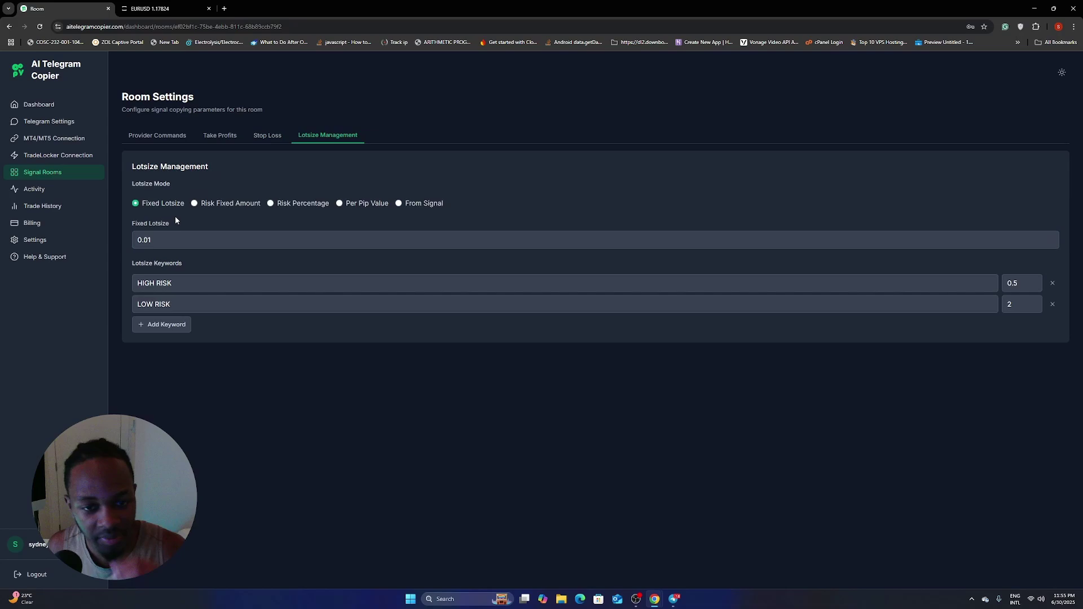
click(195, 204)
double_click(142, 242)
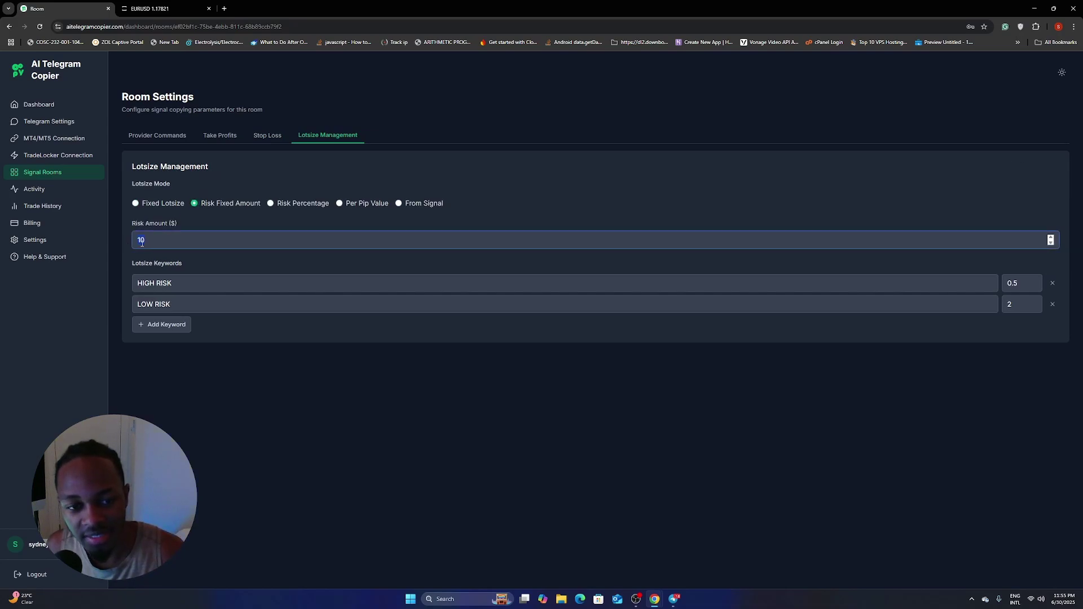
click(339, 204)
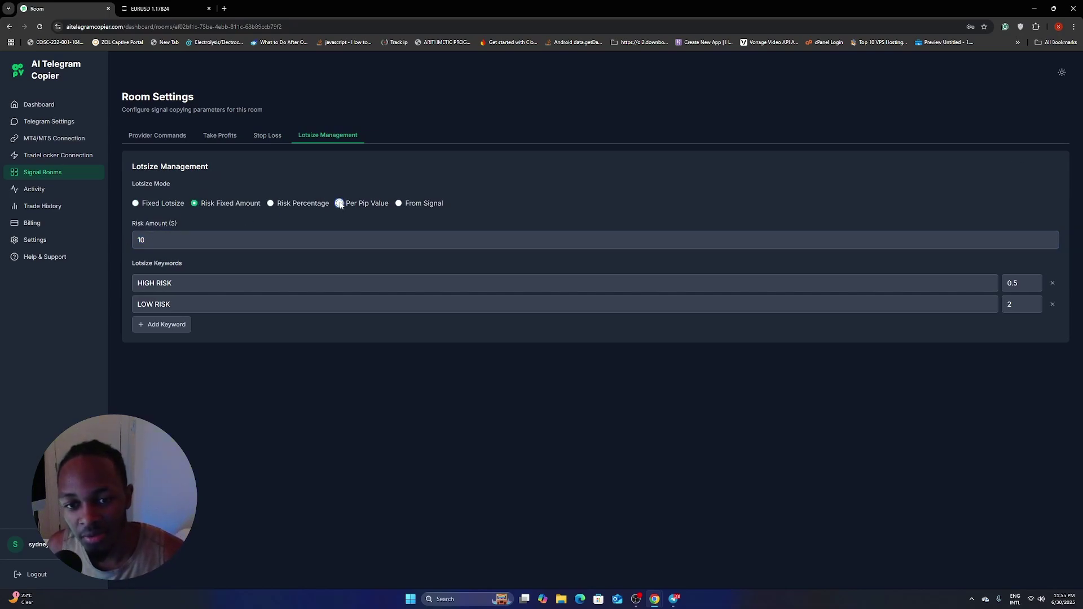
click(399, 204)
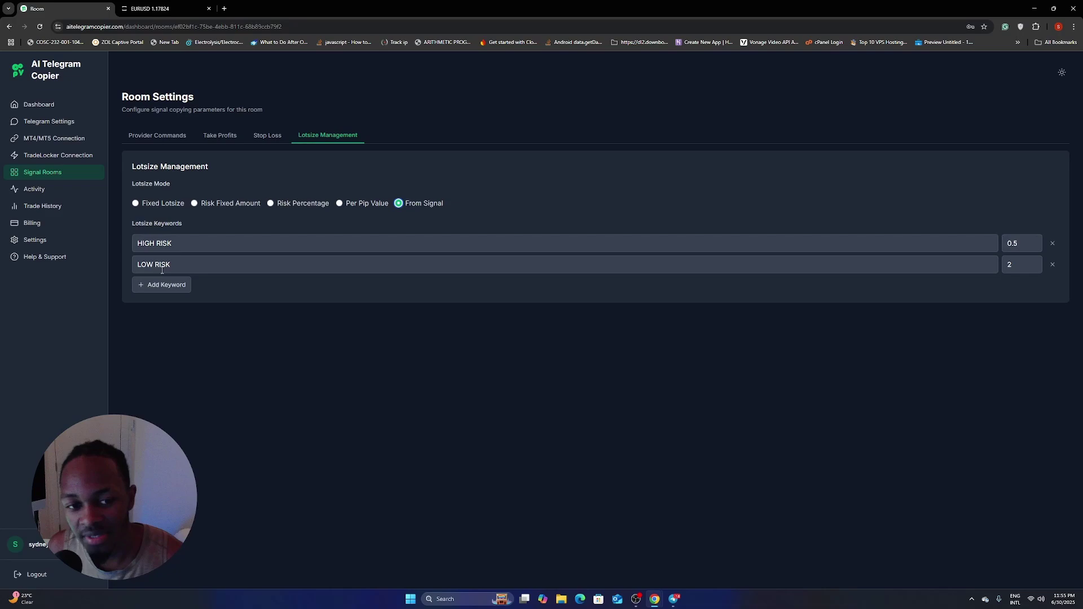
- Go back to the room's provider commands and switch to the TradeLocker EURUSD chart with the open position
click(146, 137)
click(161, 8)
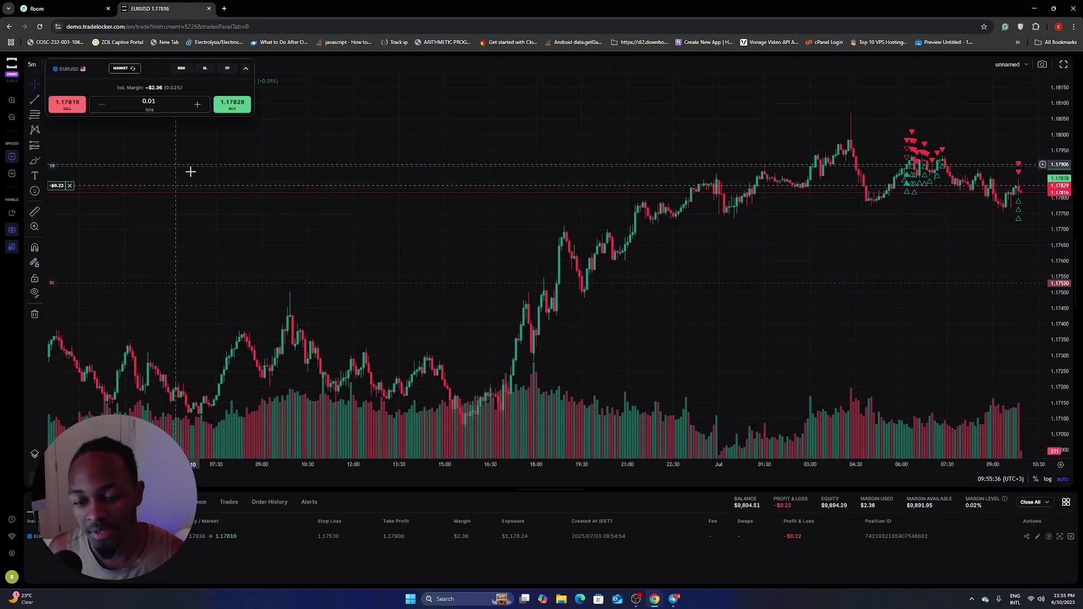